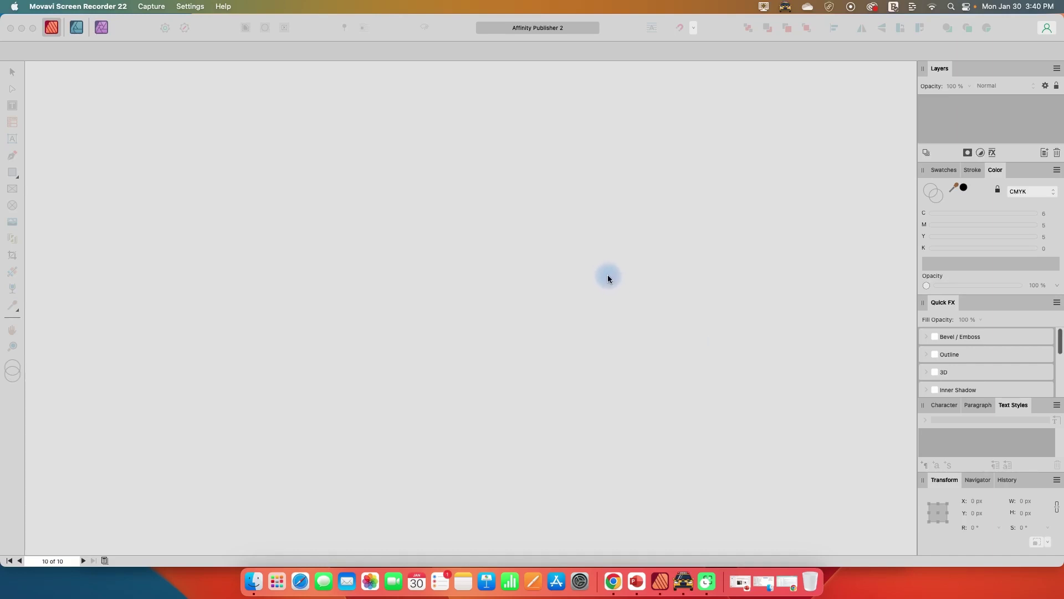
Step: Create a new Web-preset document with page width 1920 px and page height 1080 px
click(442, 233)
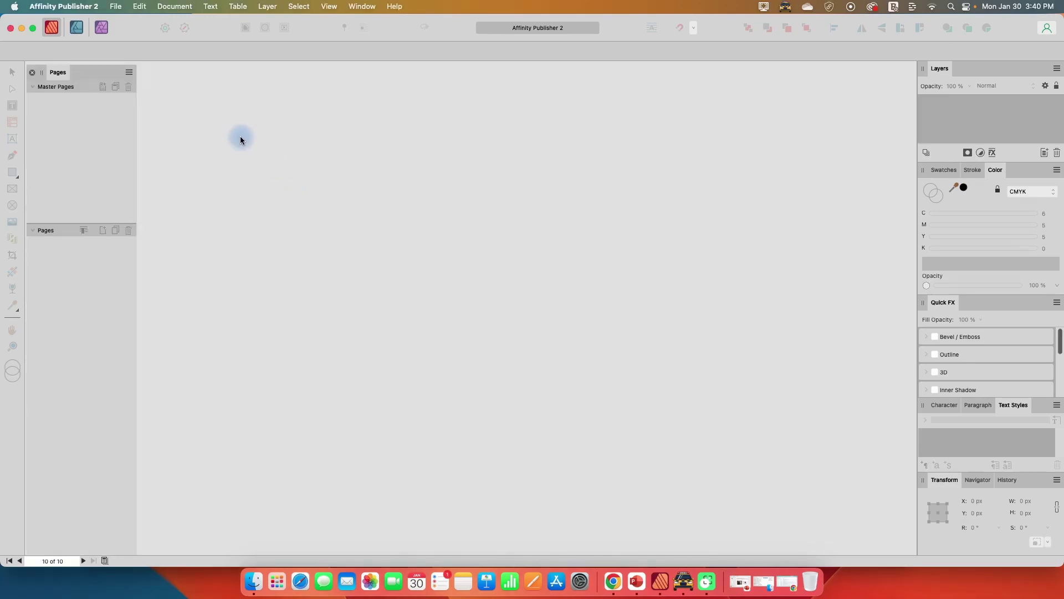
click(116, 7)
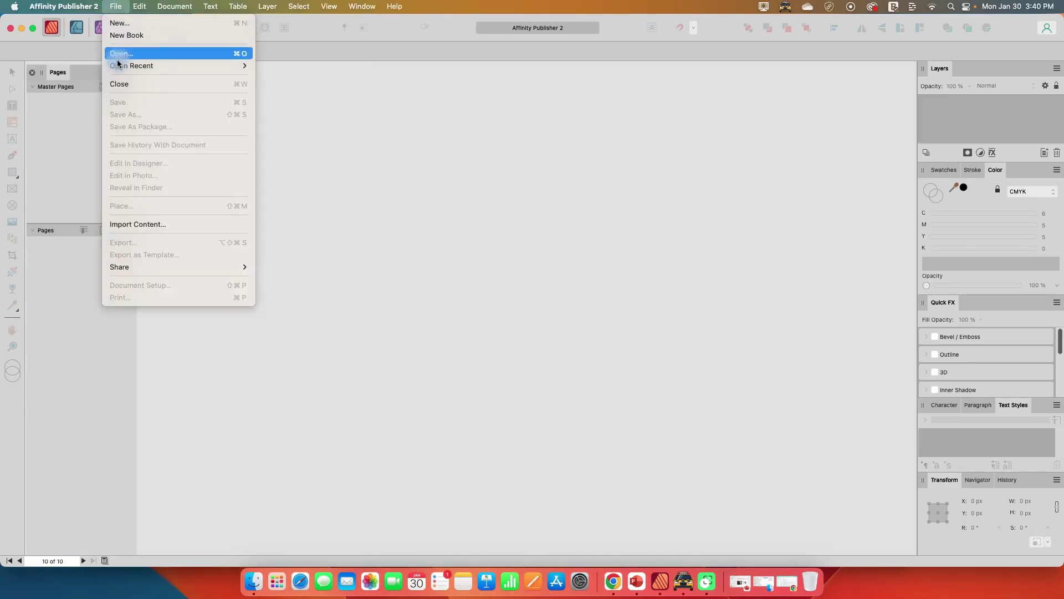
click(120, 23)
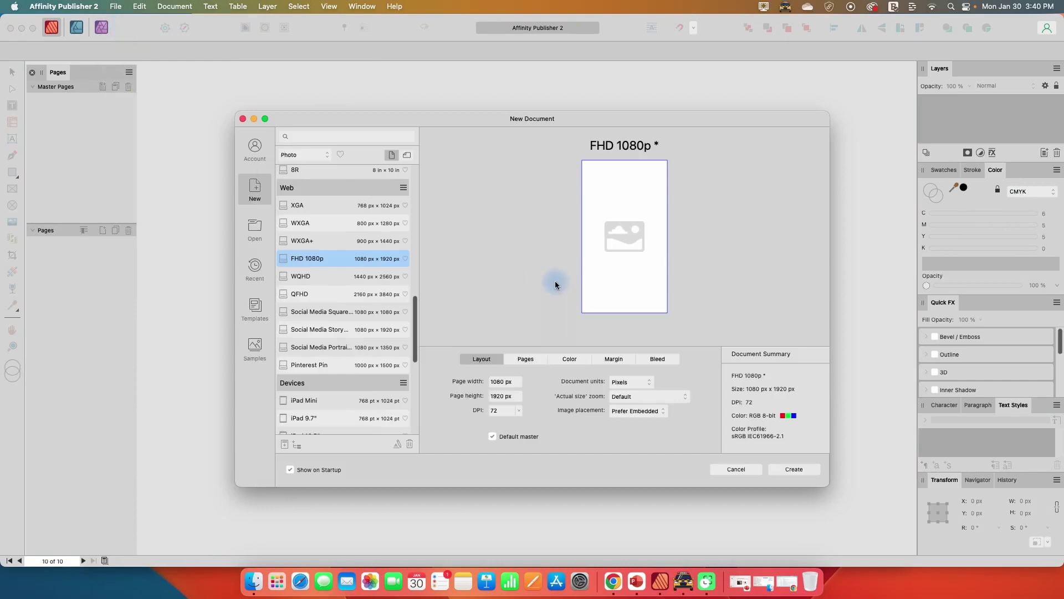
click(304, 154)
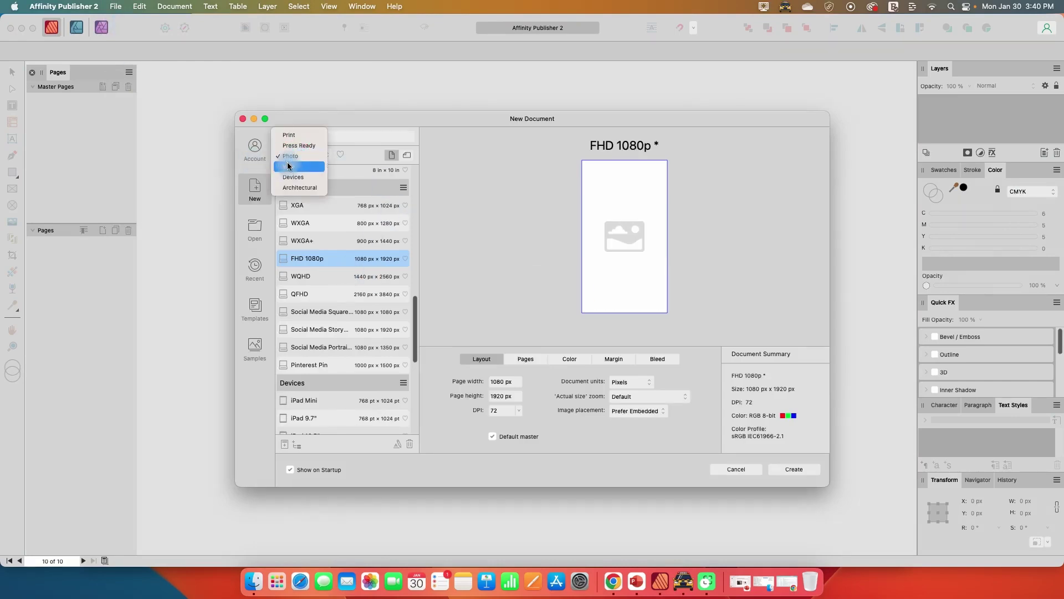
click(289, 167)
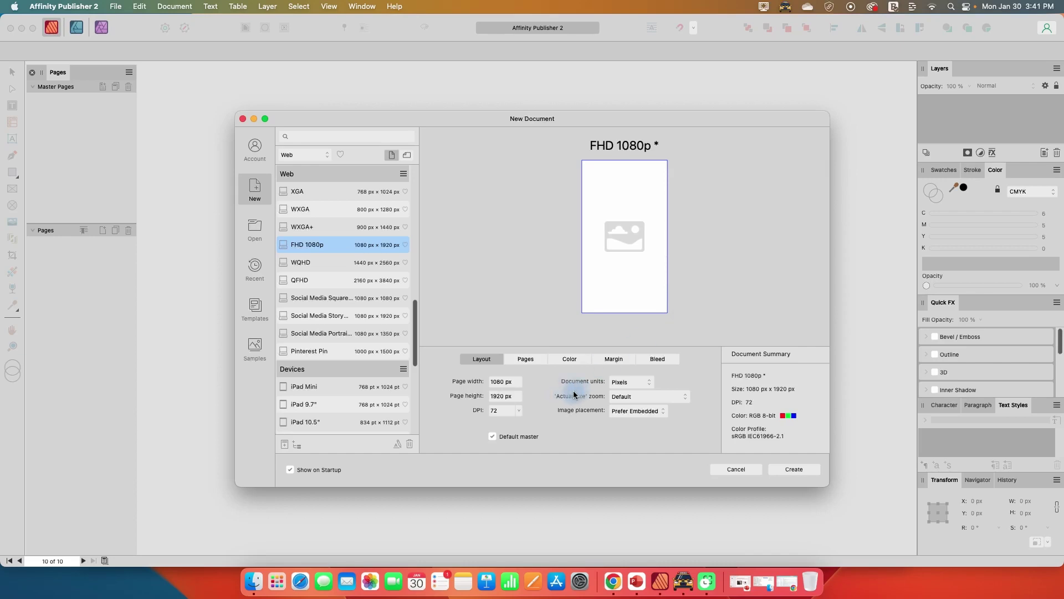
double_click(503, 382)
text(19)
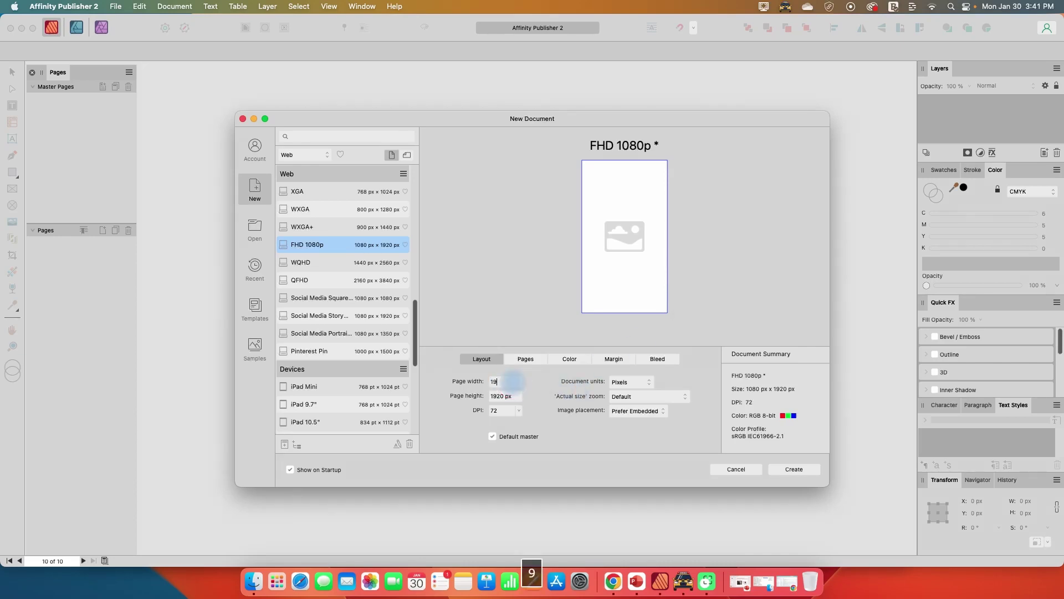
text(20)
key(Return)
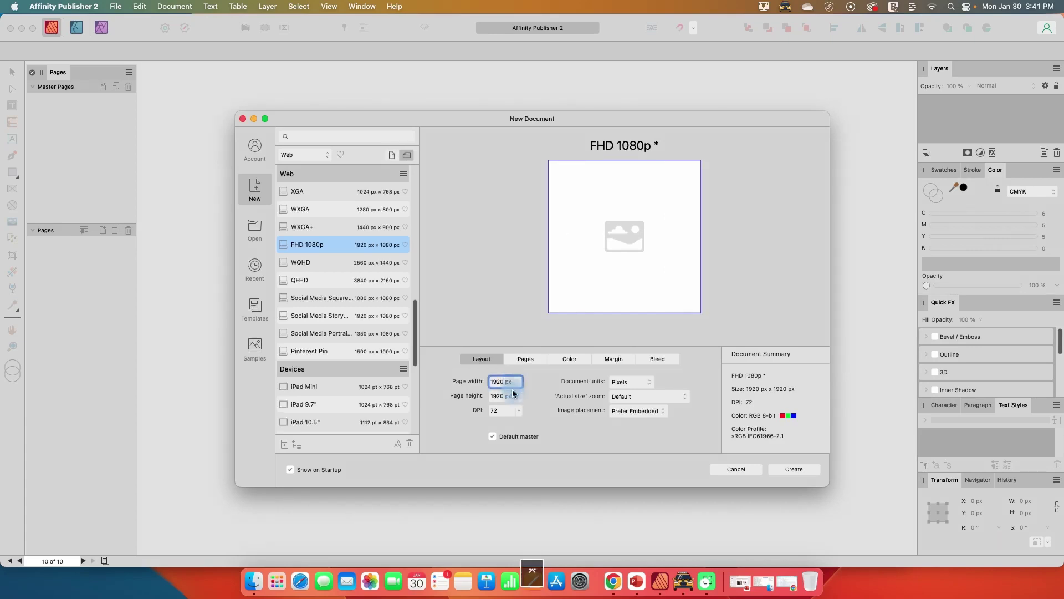
double_click(503, 396)
text(1080)
key(Return)
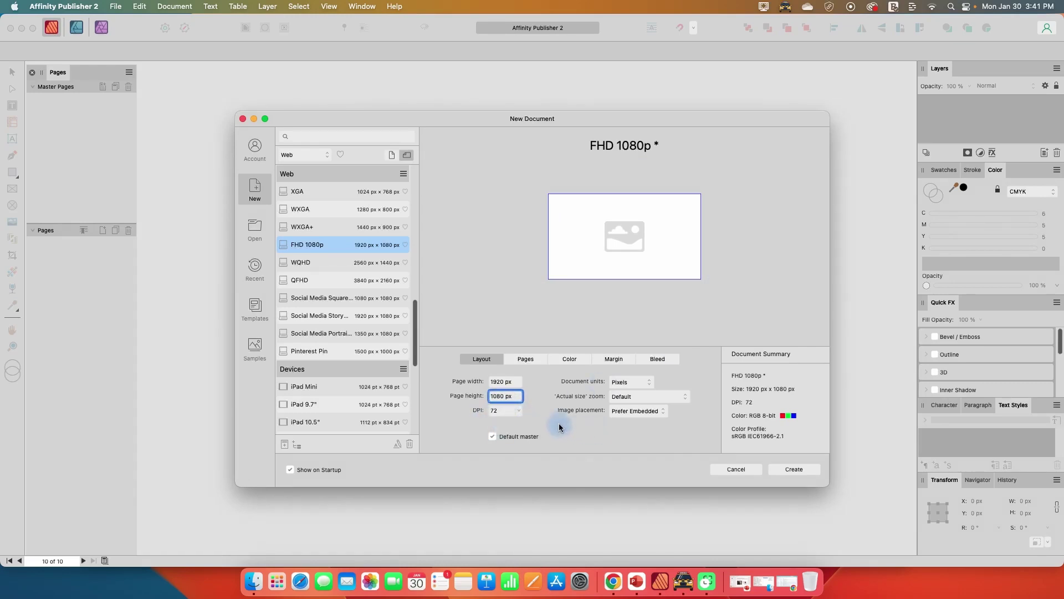
click(793, 470)
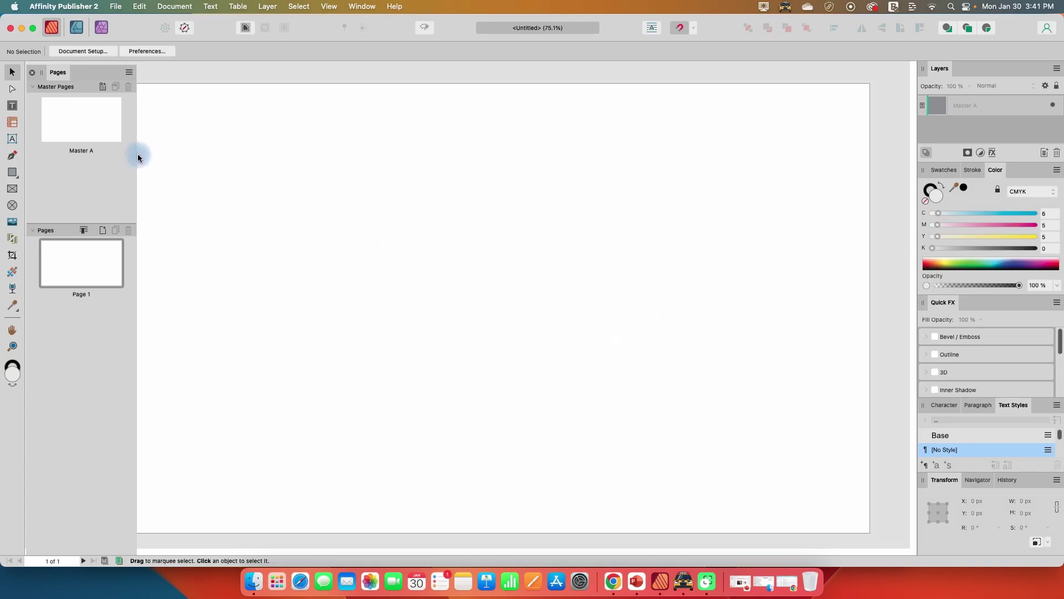
Step: Open Master A for editing and zoom out twice to see the whole page
double_click(87, 125)
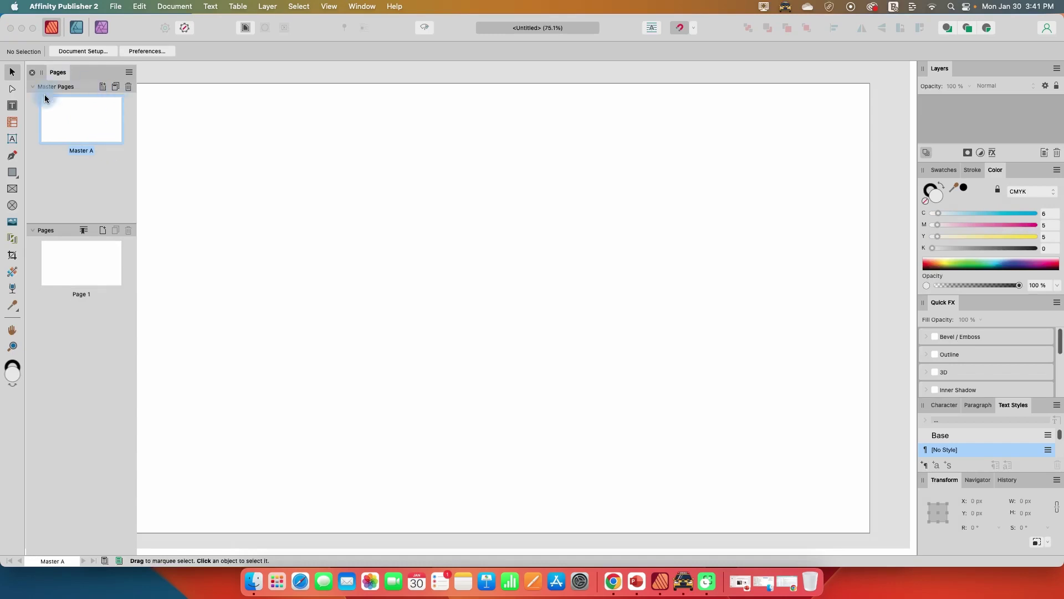
click(362, 6)
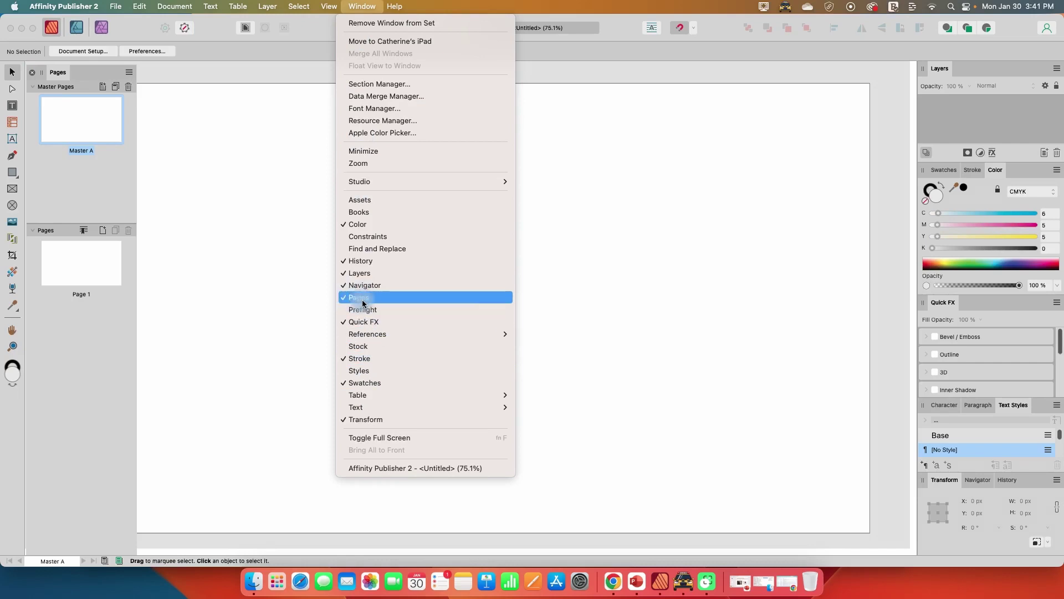
click(83, 116)
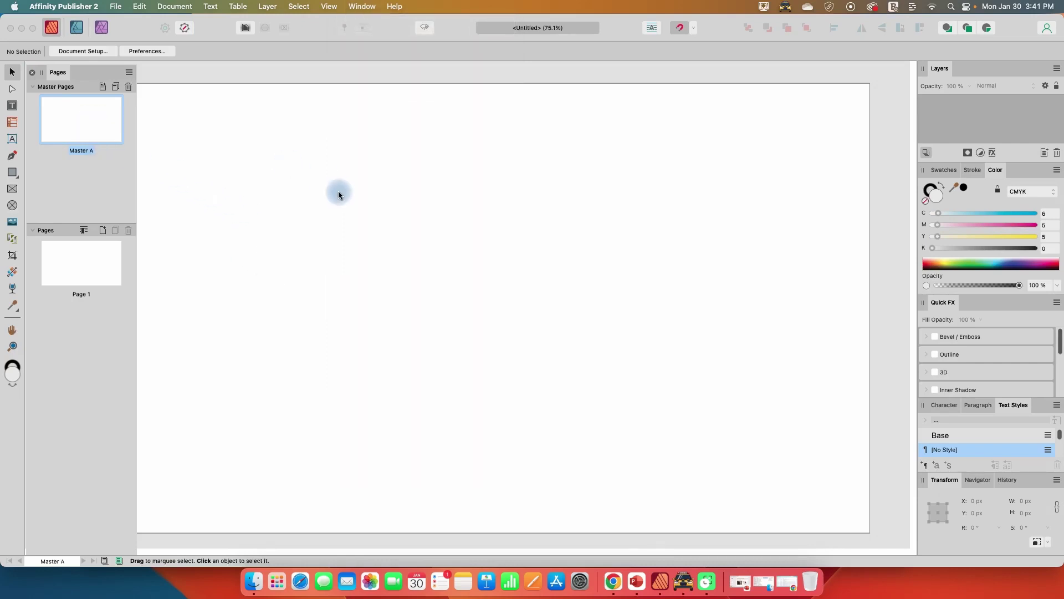
key(super+minus)
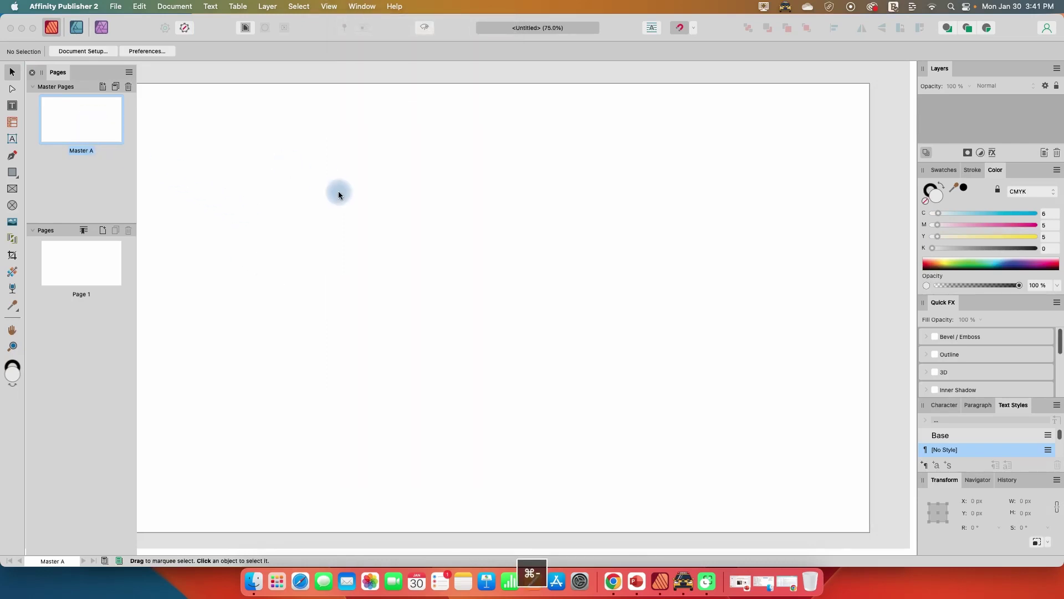
key(super+minus)
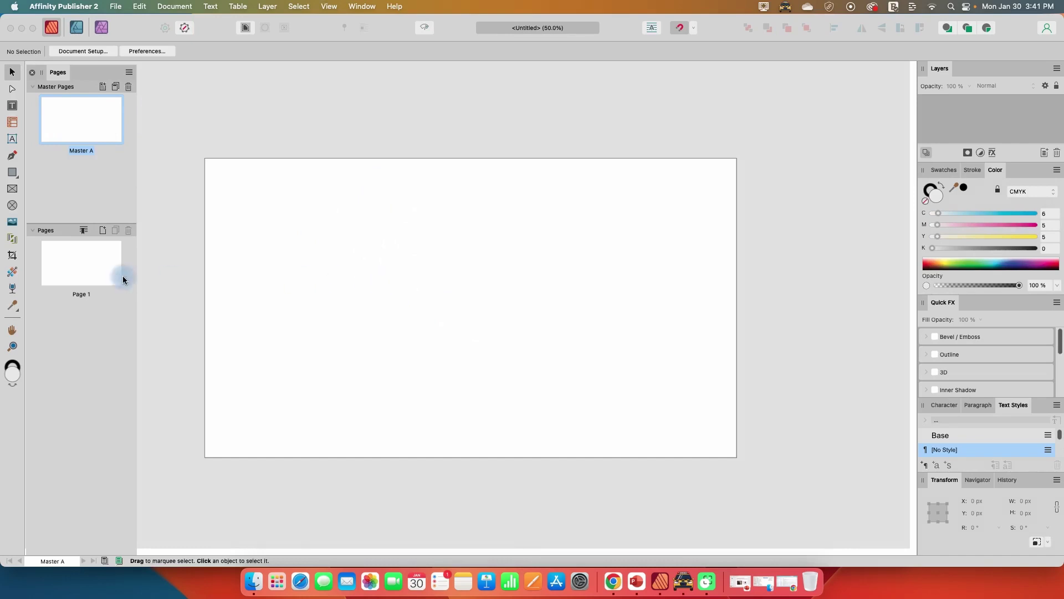
Step: Draw a page-sized picture frame on Master A, then apply Master A to all pages
click(13, 190)
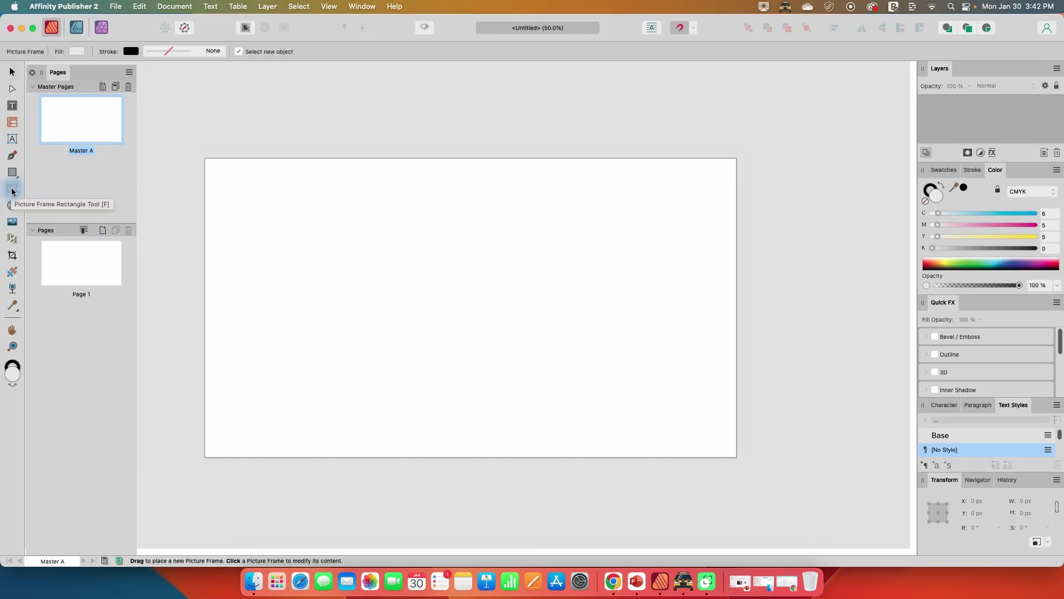
drag(205, 157, 739, 456)
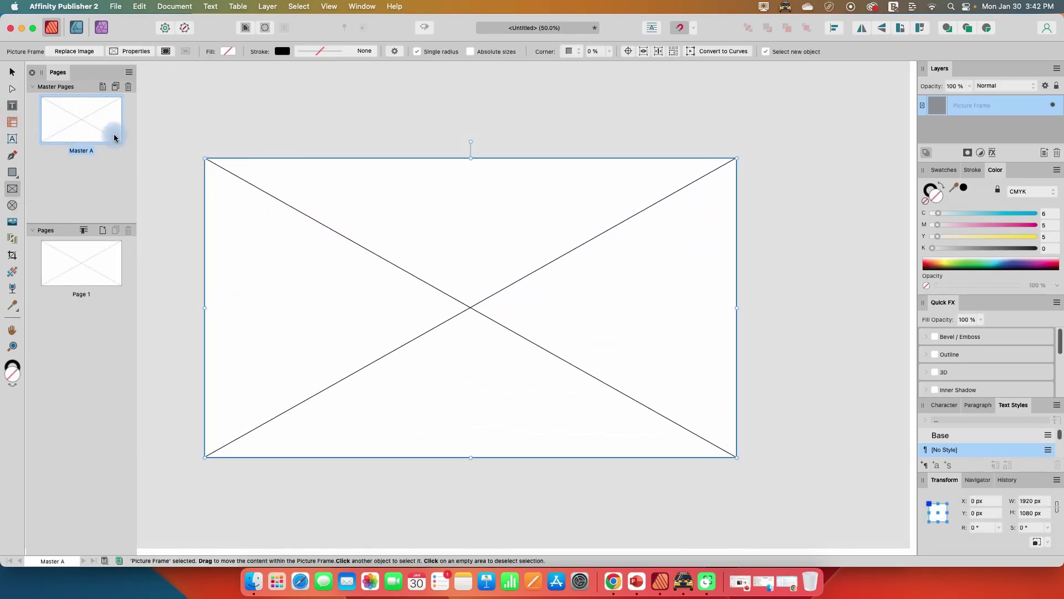
right_click(85, 268)
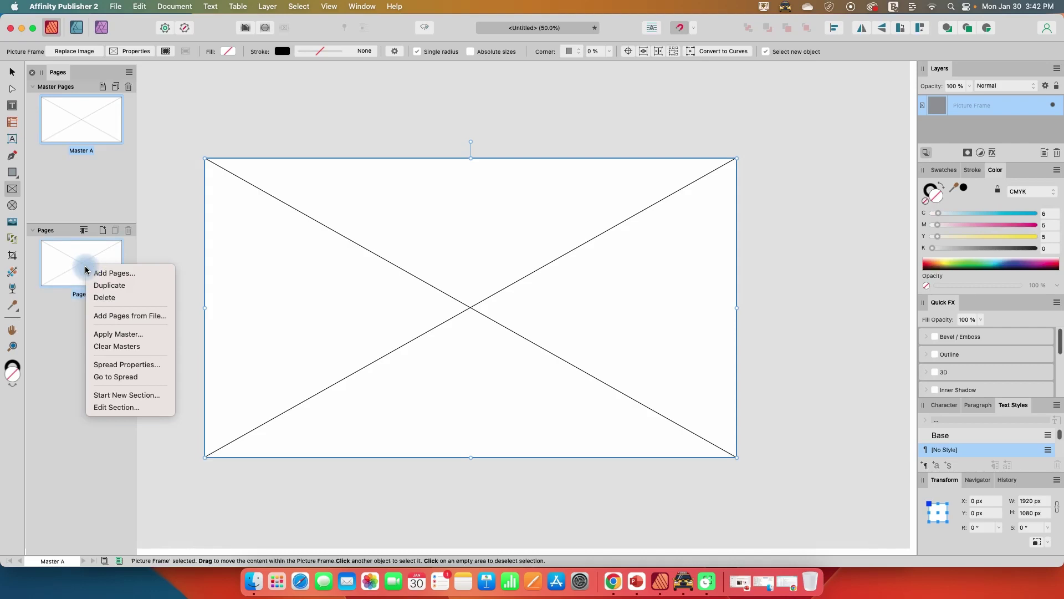
click(117, 334)
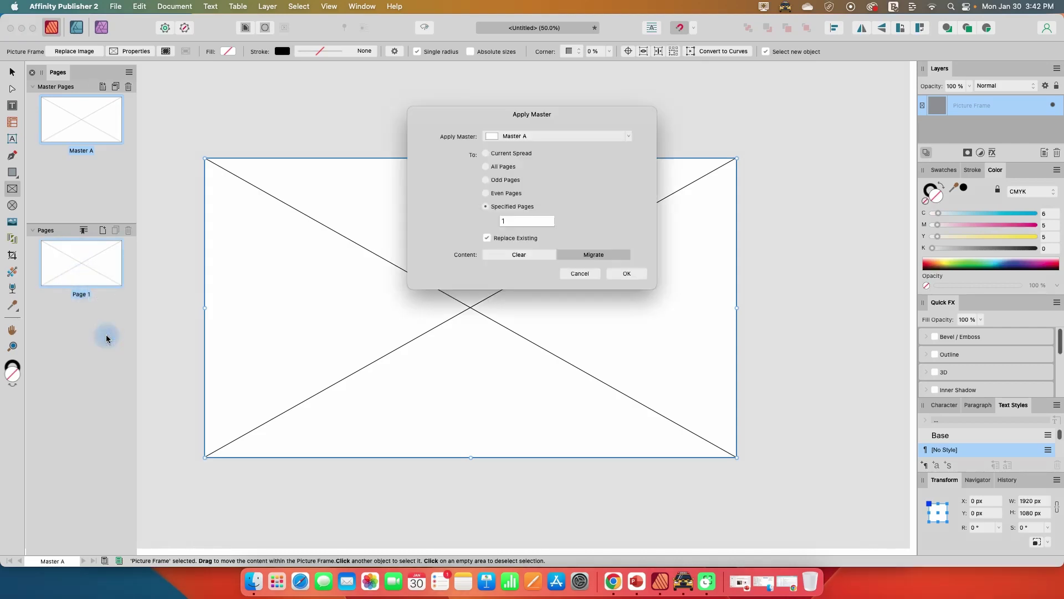
click(509, 137)
click(520, 185)
click(625, 273)
click(485, 166)
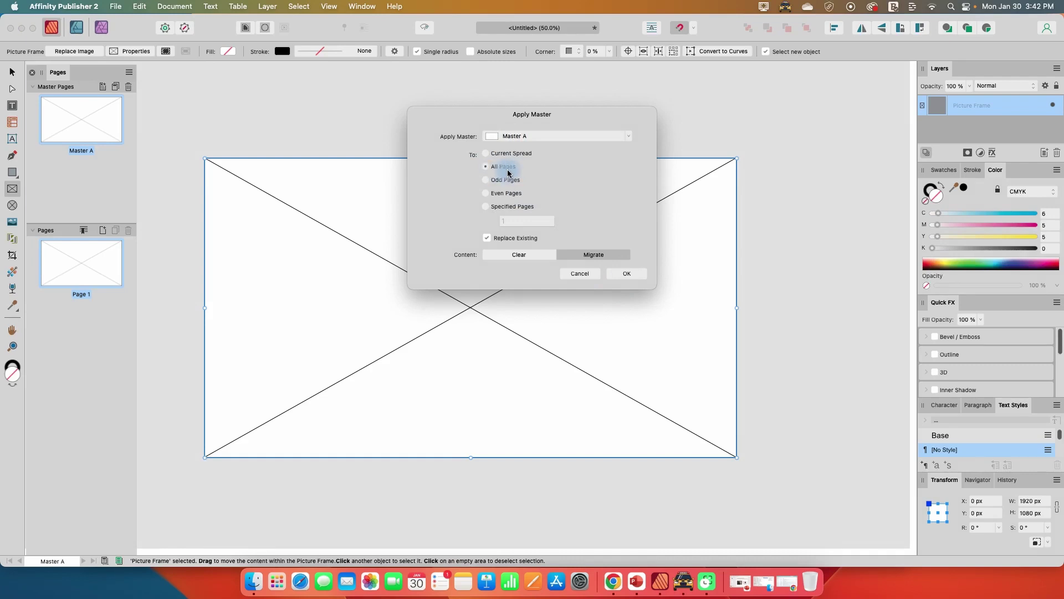
click(626, 274)
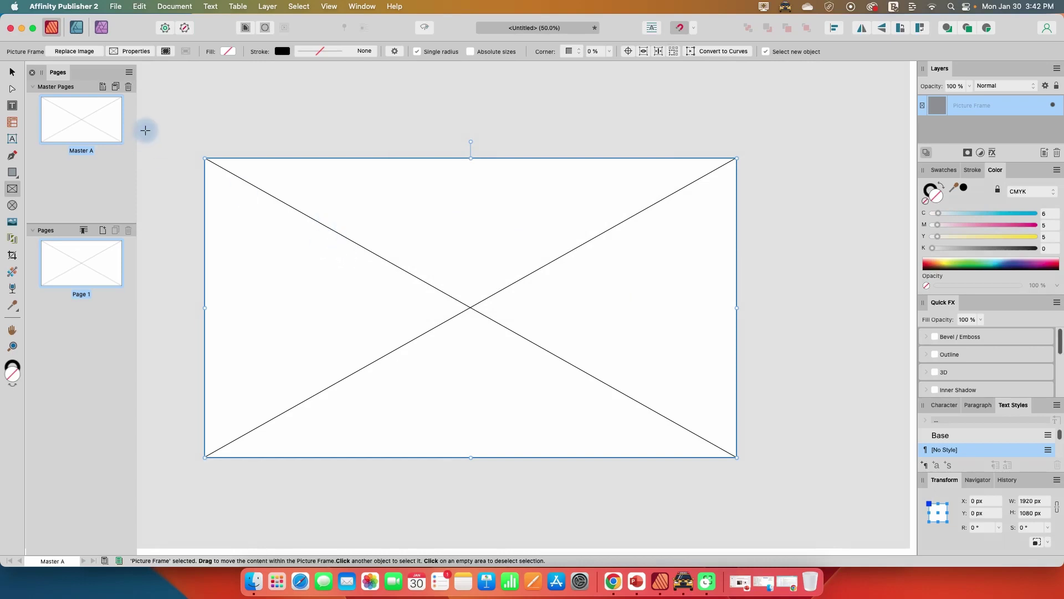
Step: Review and confirm the picture frame's image-scaling properties
click(137, 52)
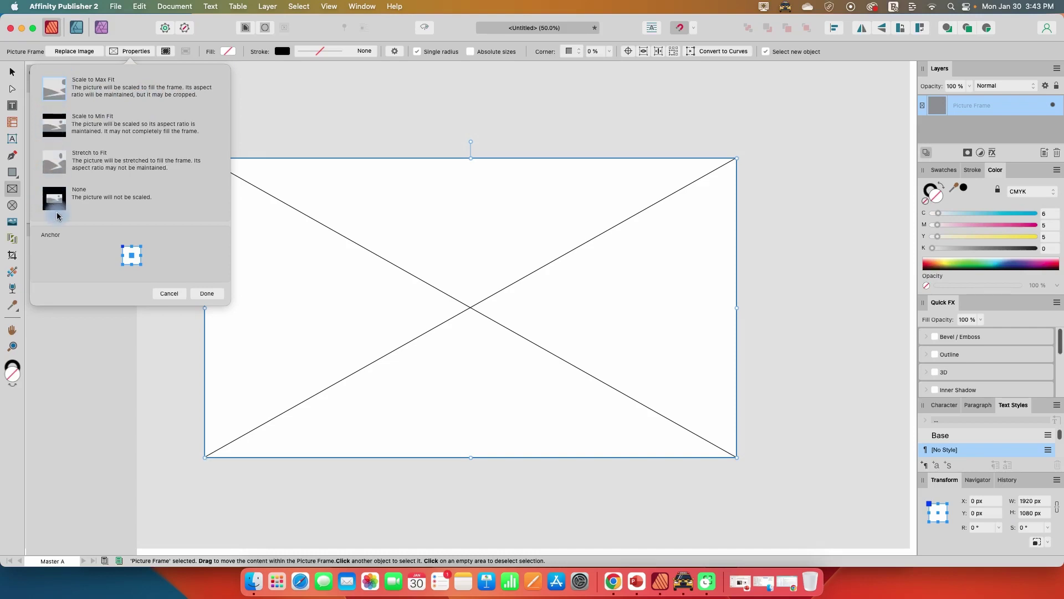
click(203, 295)
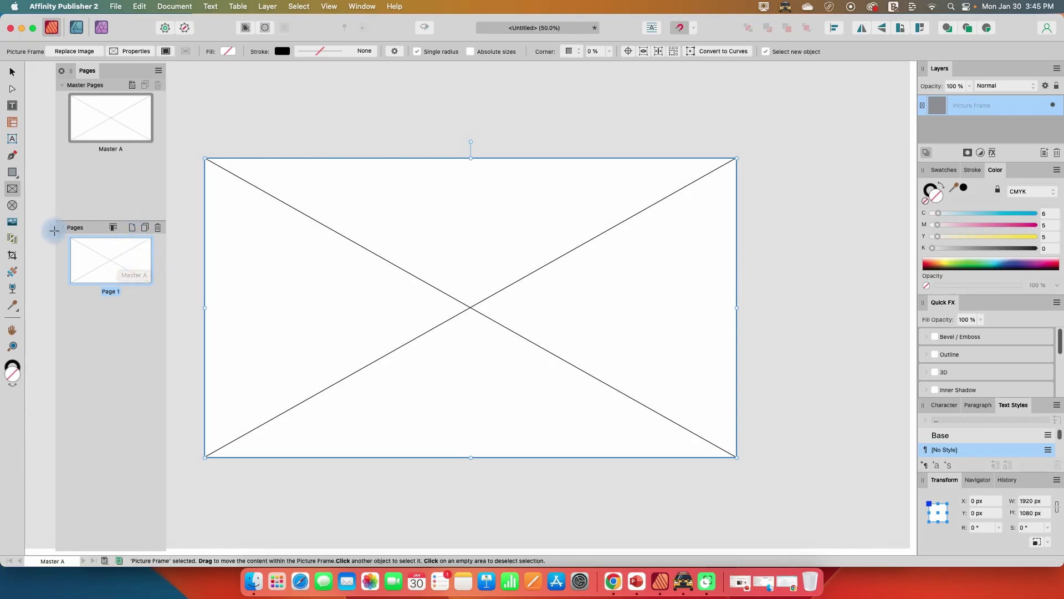
Step: Insert nine pages after Page 1, then float the Pages panel and zoom out
click(132, 227)
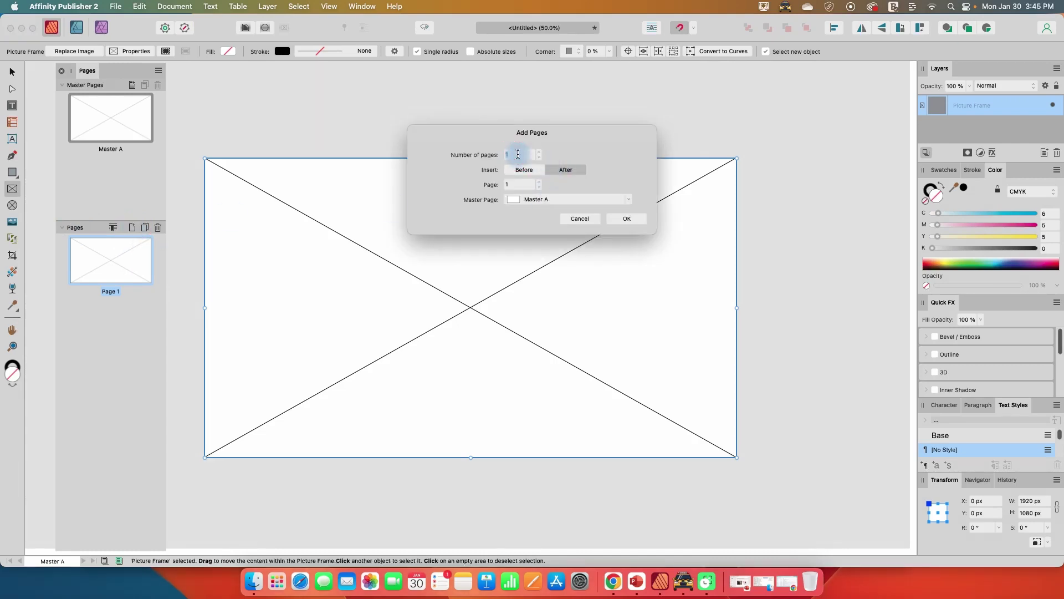
text(9)
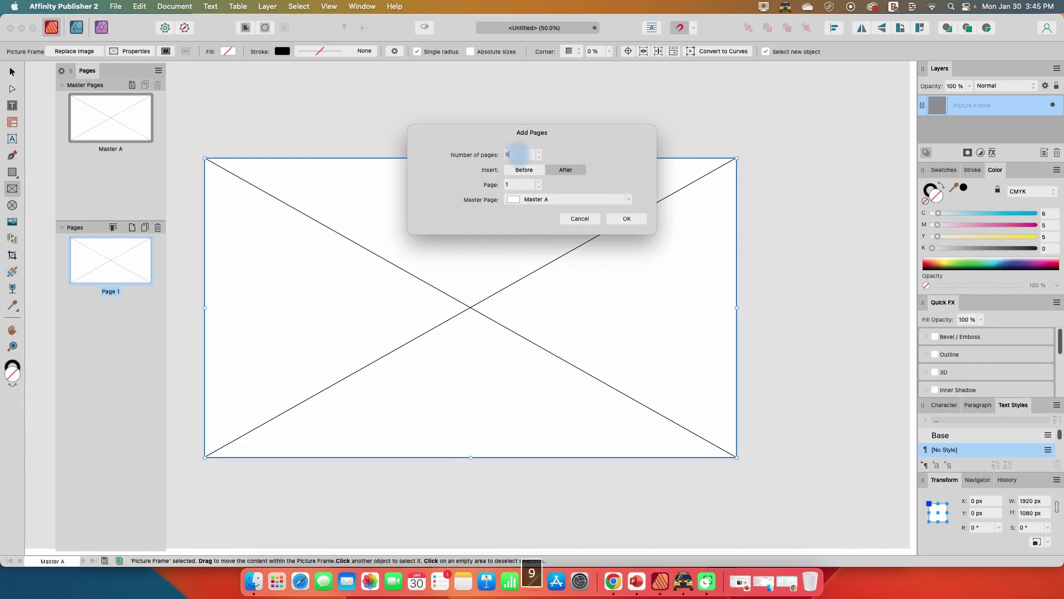
click(574, 171)
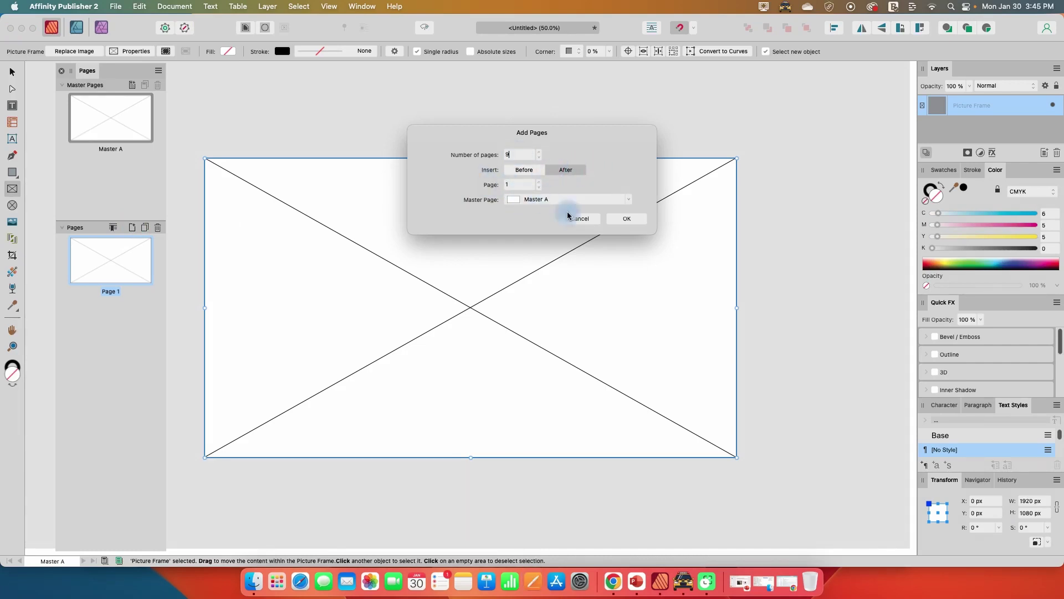
click(628, 218)
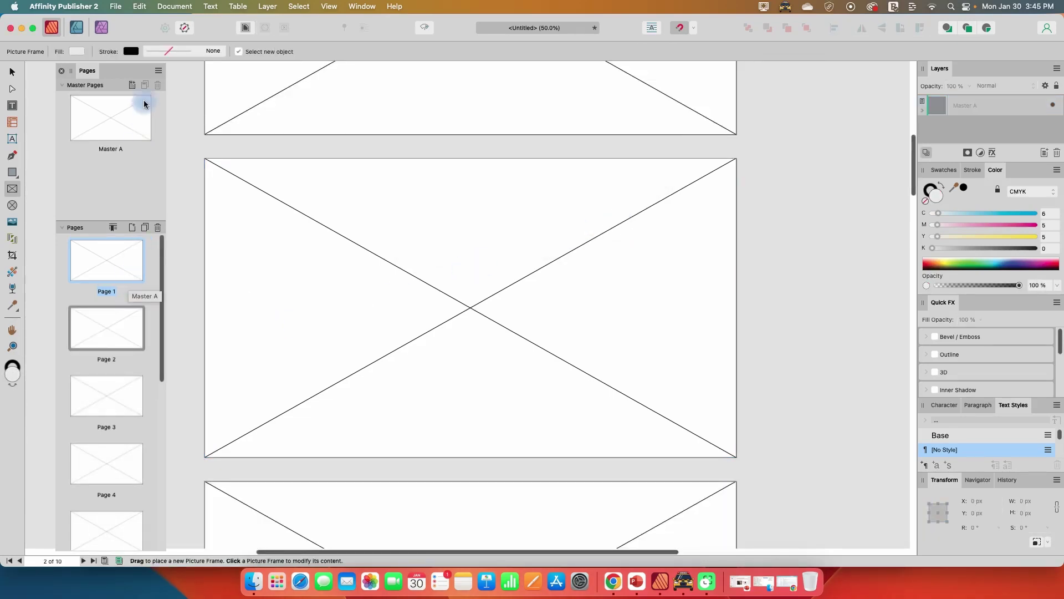
mouse_move(136, 88)
mouse_down()
mouse_move(180, 83)
mouse_move(170, 71)
mouse_up()
key(super+minus)
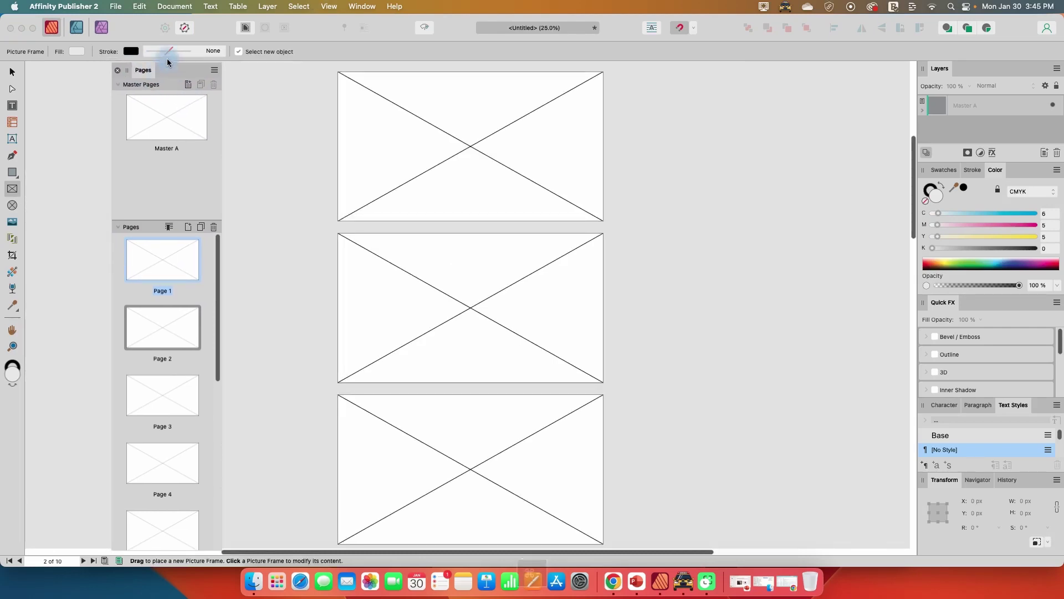
drag(170, 70, 231, 71)
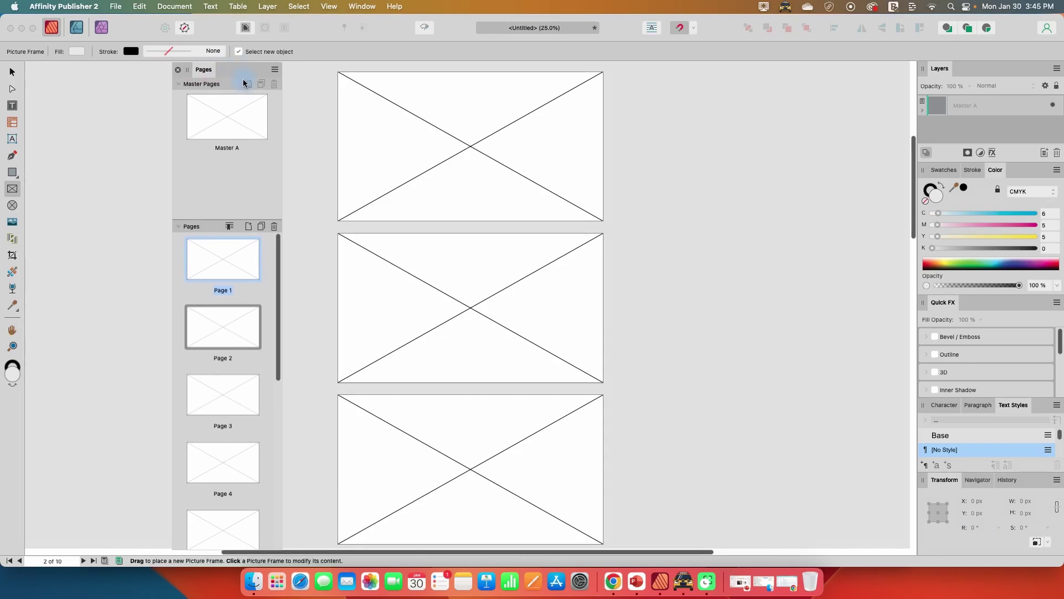
click(359, 112)
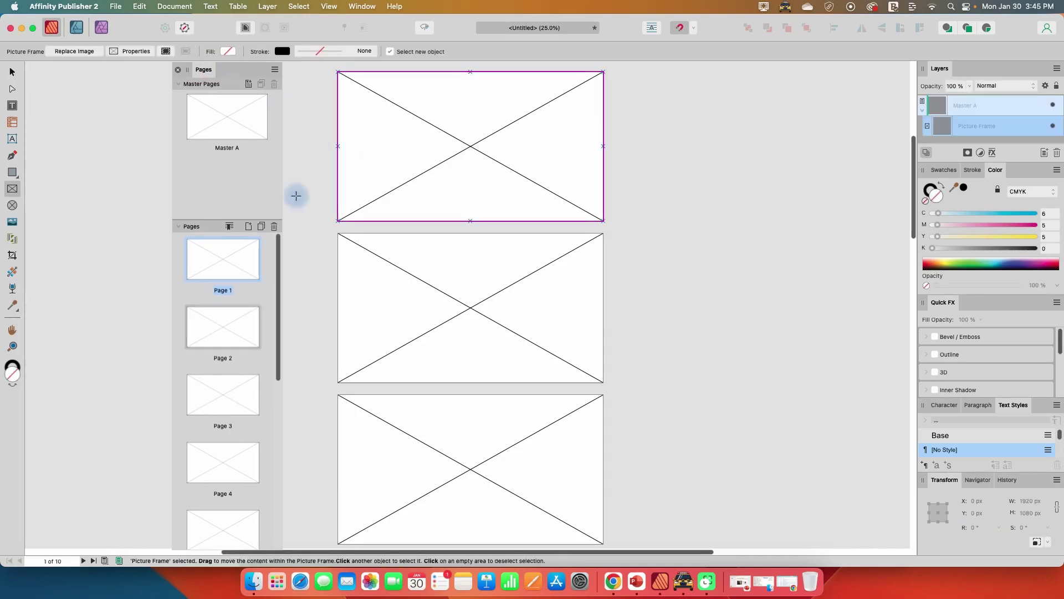
double_click(211, 266)
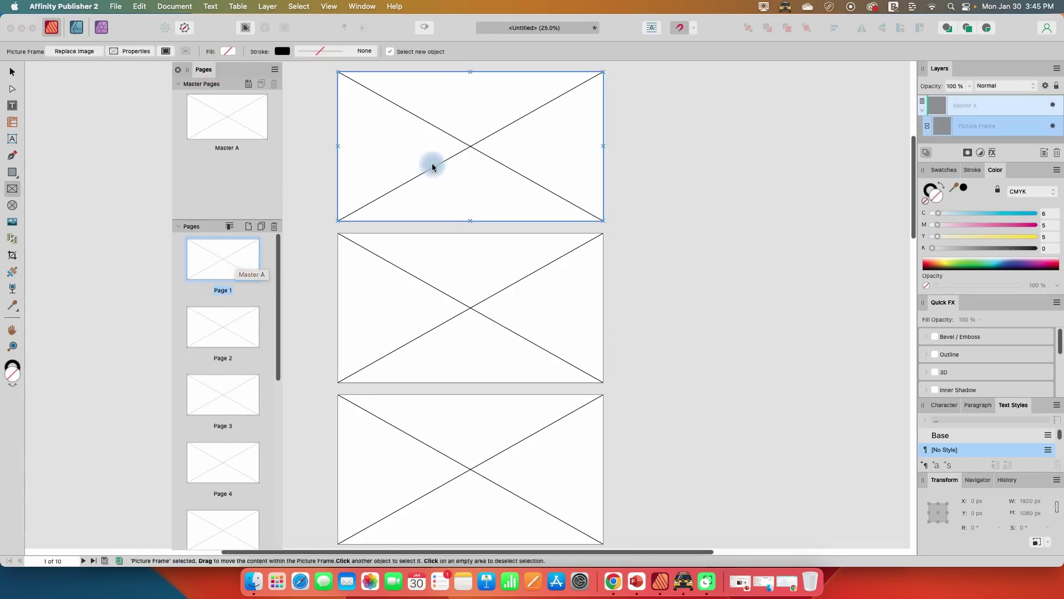
click(220, 262)
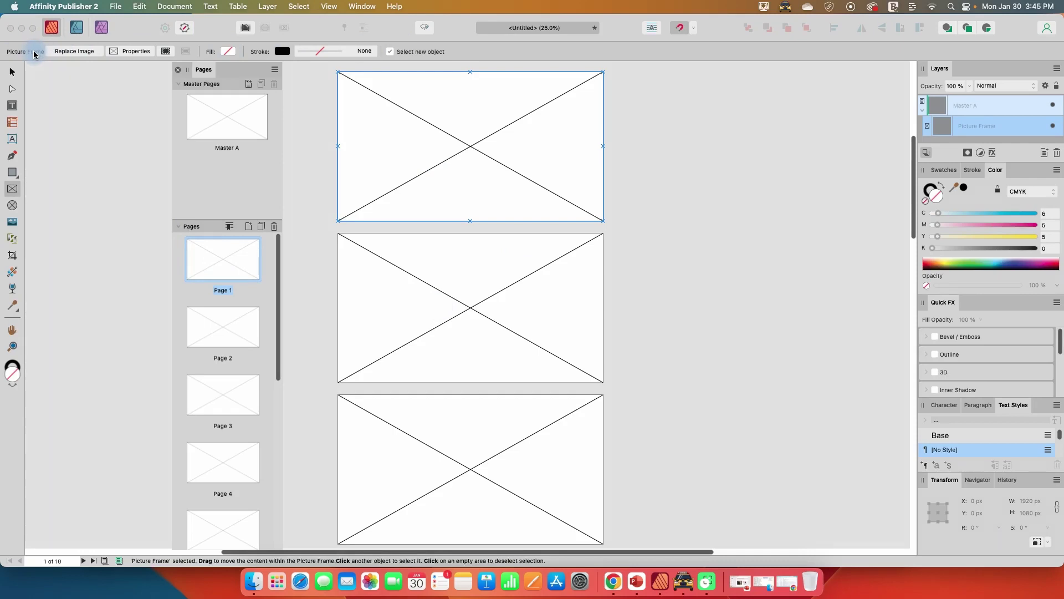
click(12, 192)
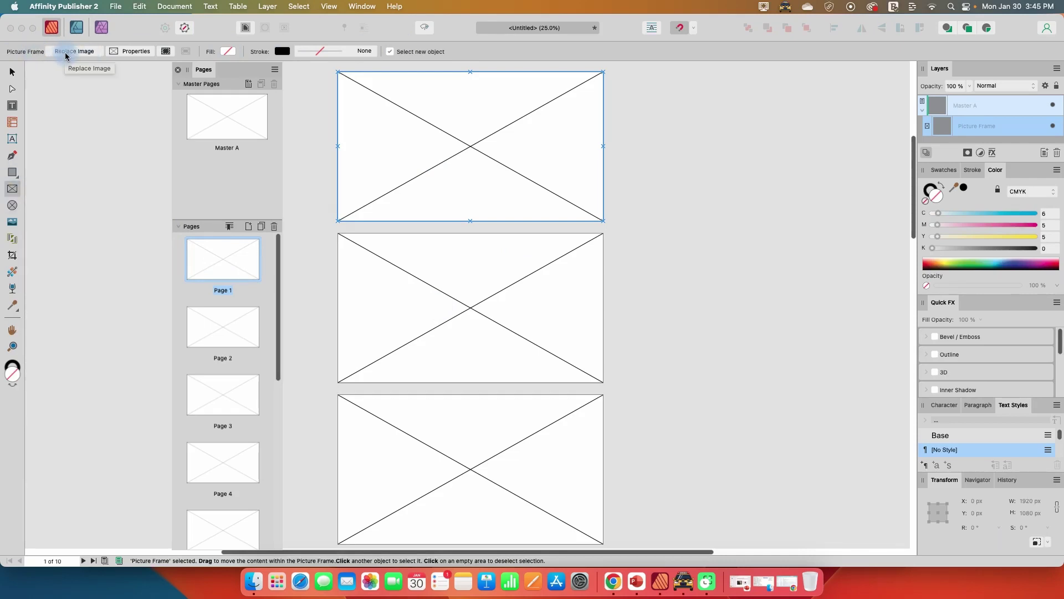
click(66, 51)
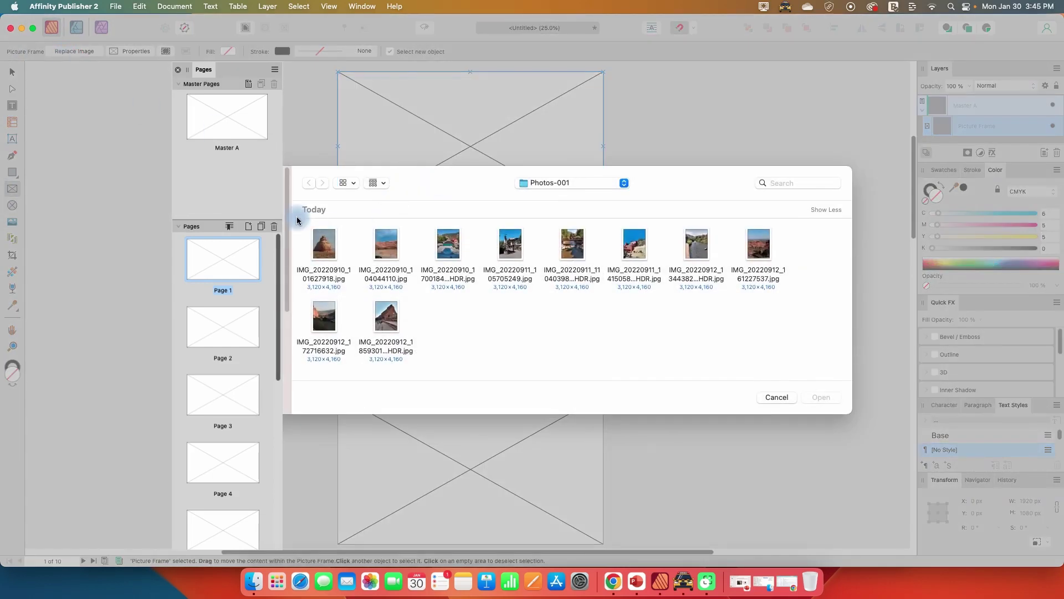
drag(298, 220, 800, 375)
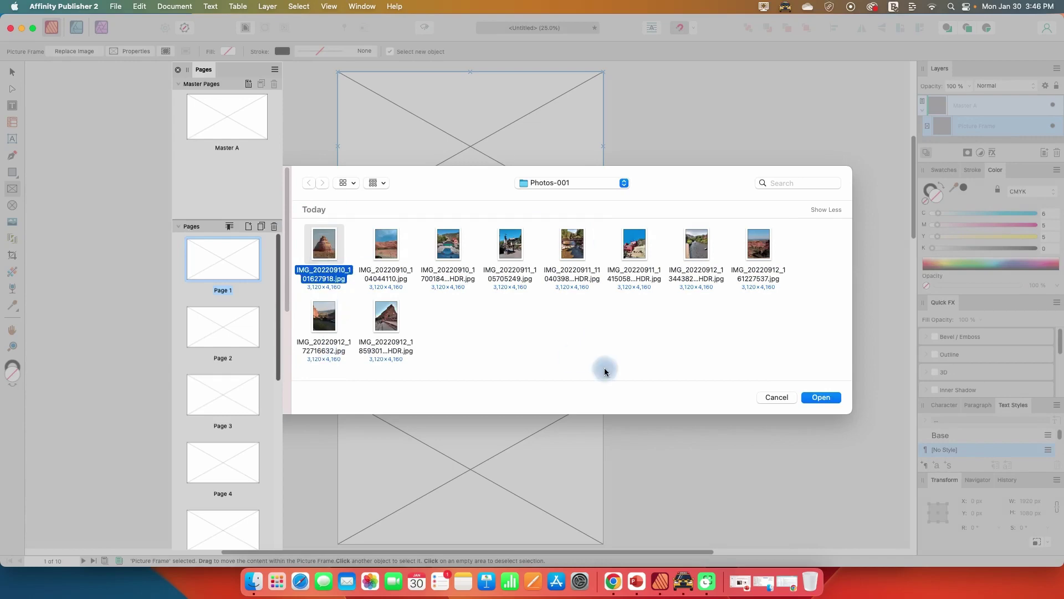
click(771, 398)
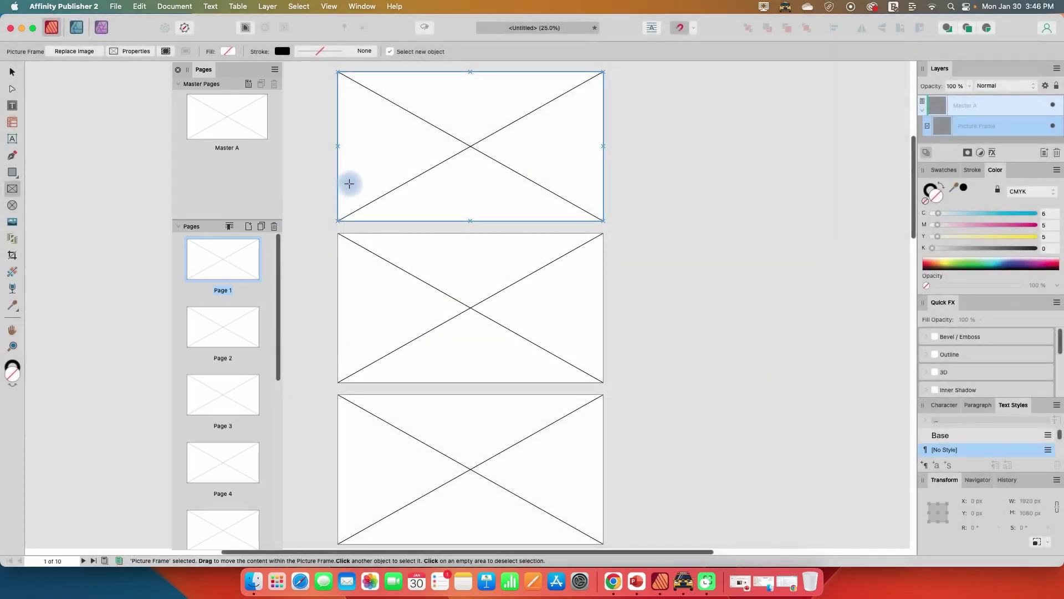
Step: Place all ten photos from the Photos-001 folder as linked images
click(115, 7)
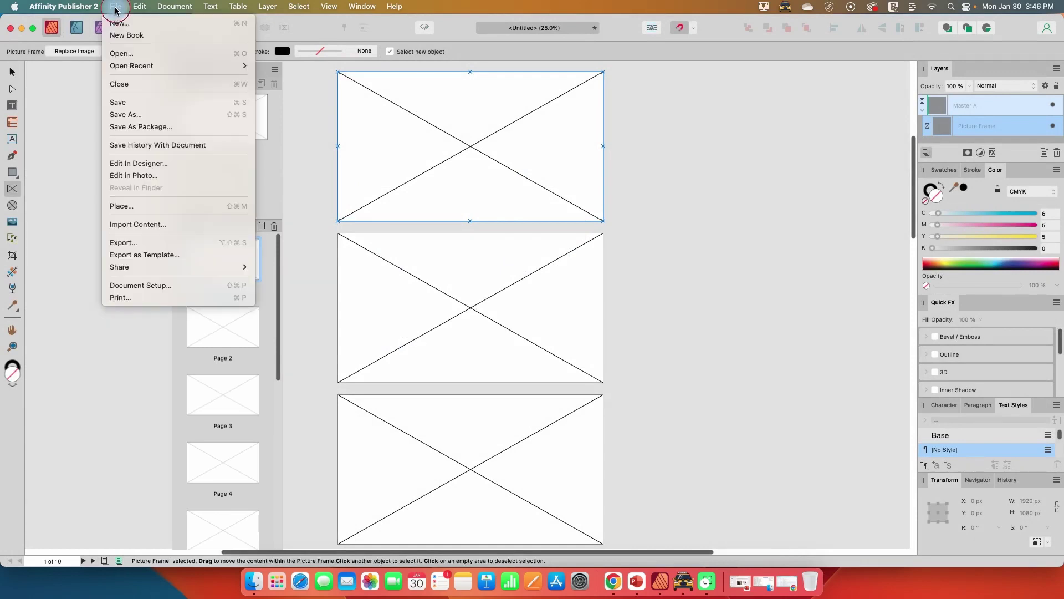
click(131, 206)
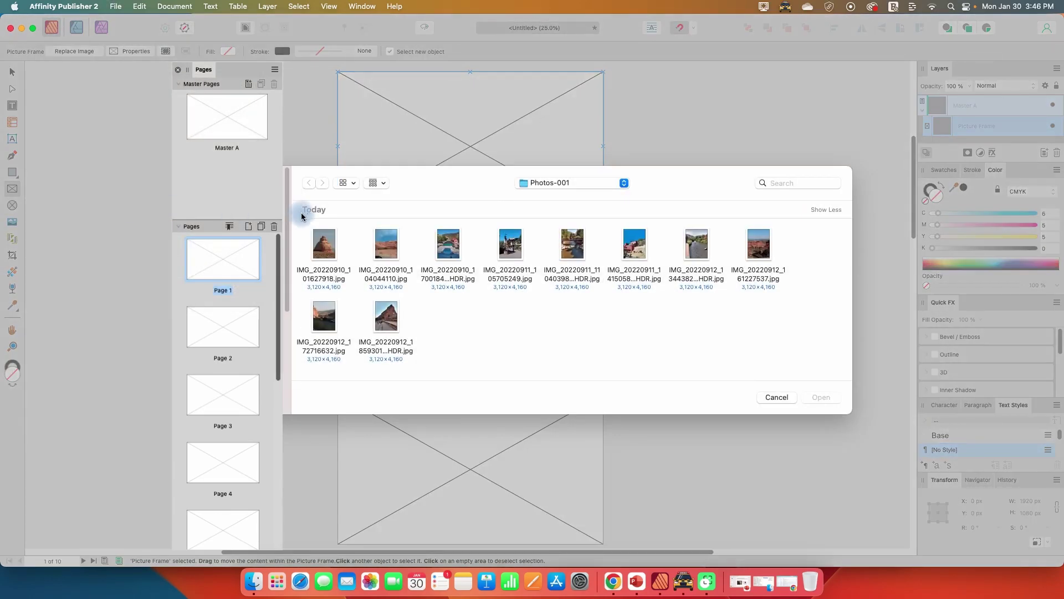
drag(310, 221, 817, 364)
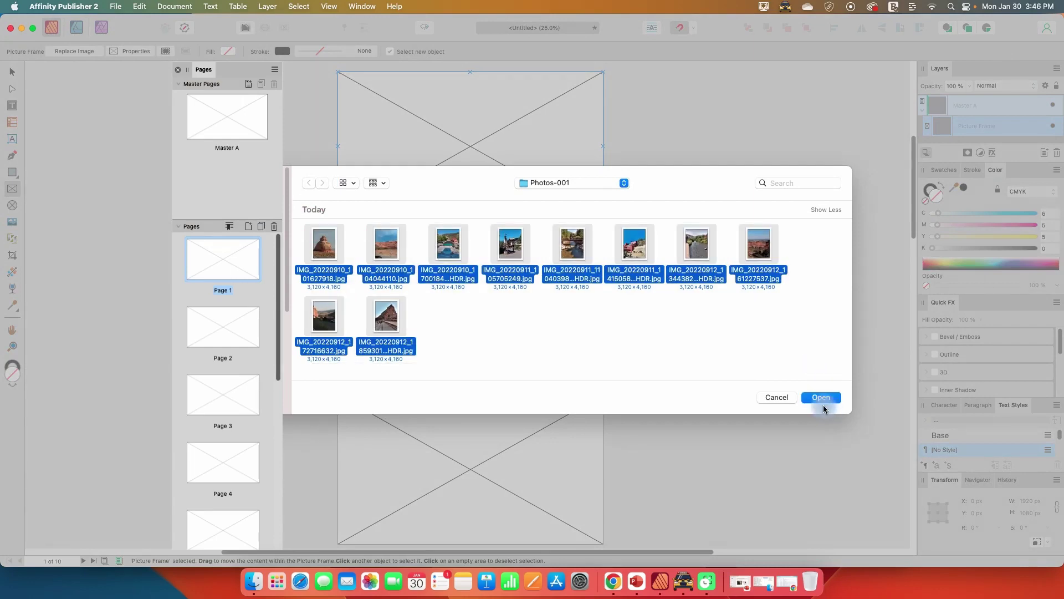
click(823, 399)
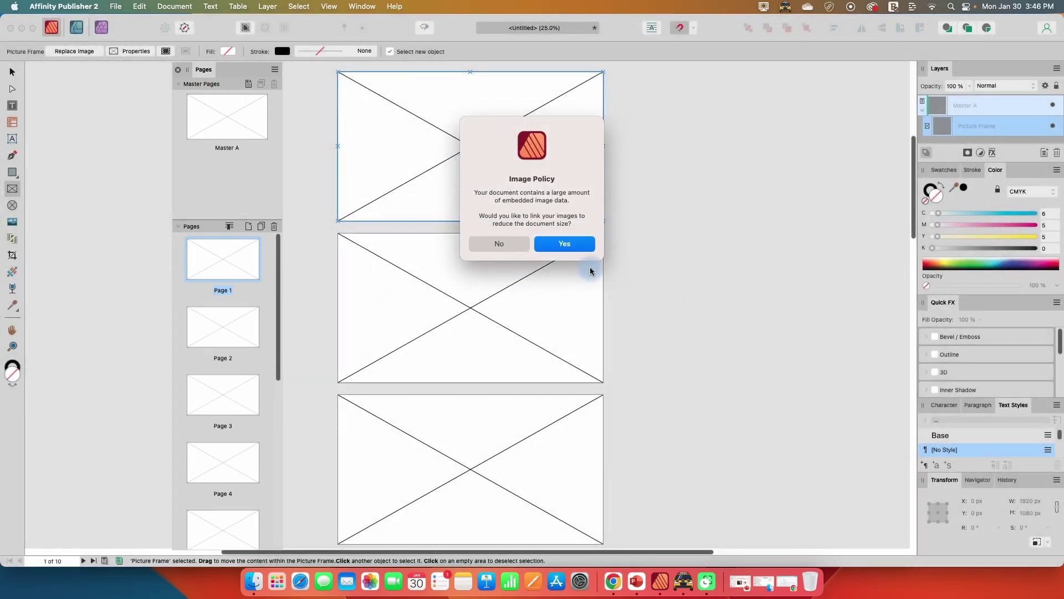
click(569, 244)
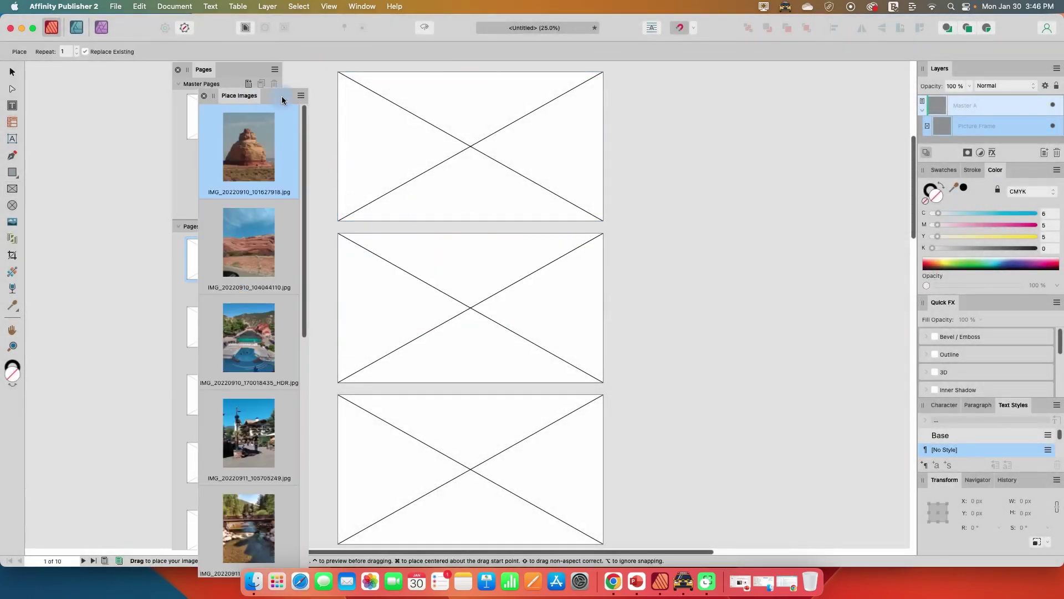
Step: Dock the Place Images panel, select all ten thumbnails, and drop them into Page 1's frame
drag(274, 95, 145, 73)
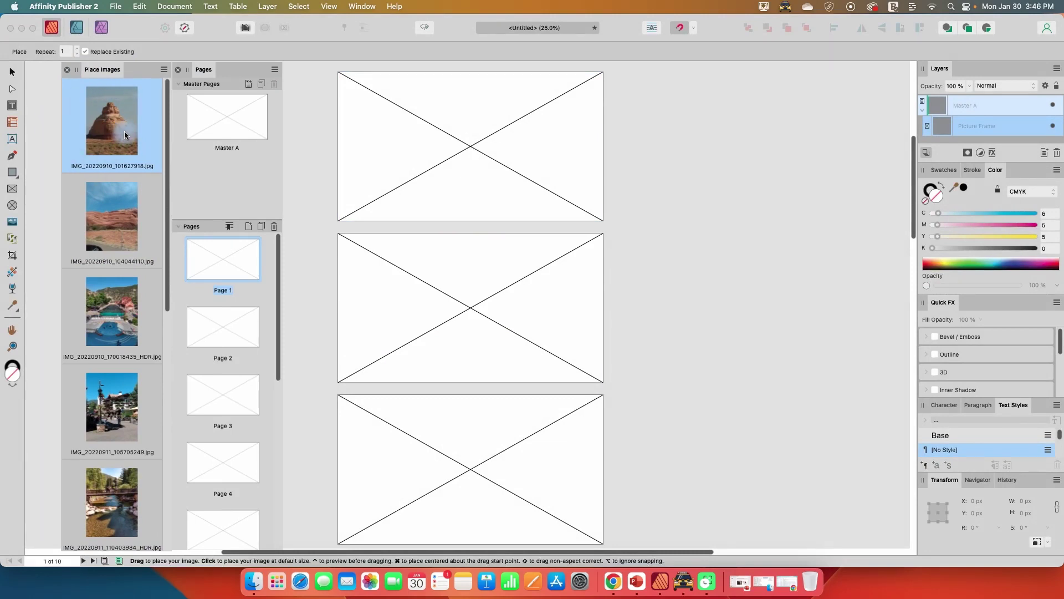
scroll(99, 181, down, 5)
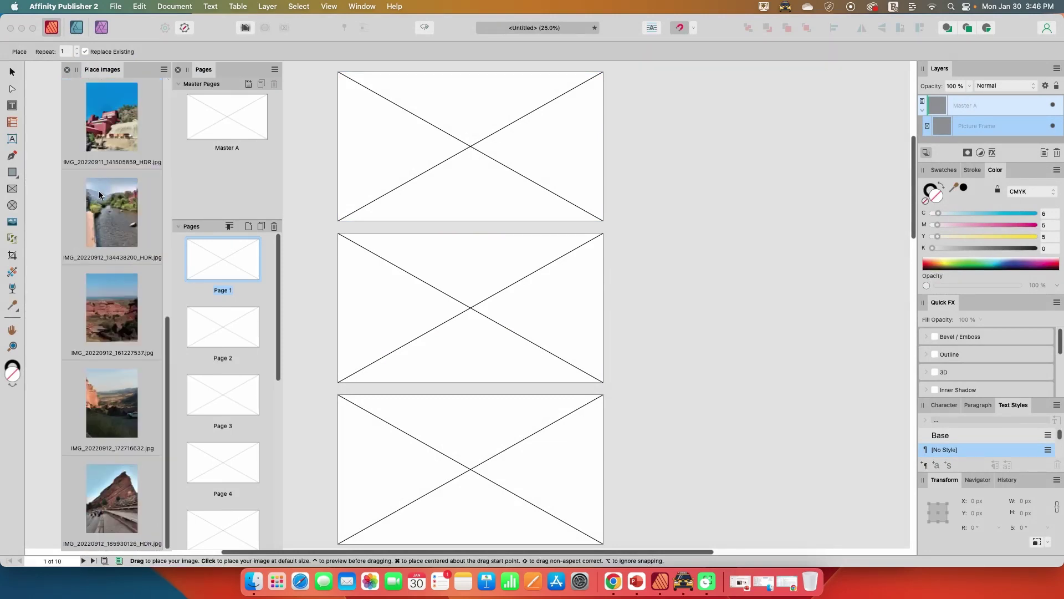
shift+click(111, 491)
click(451, 137)
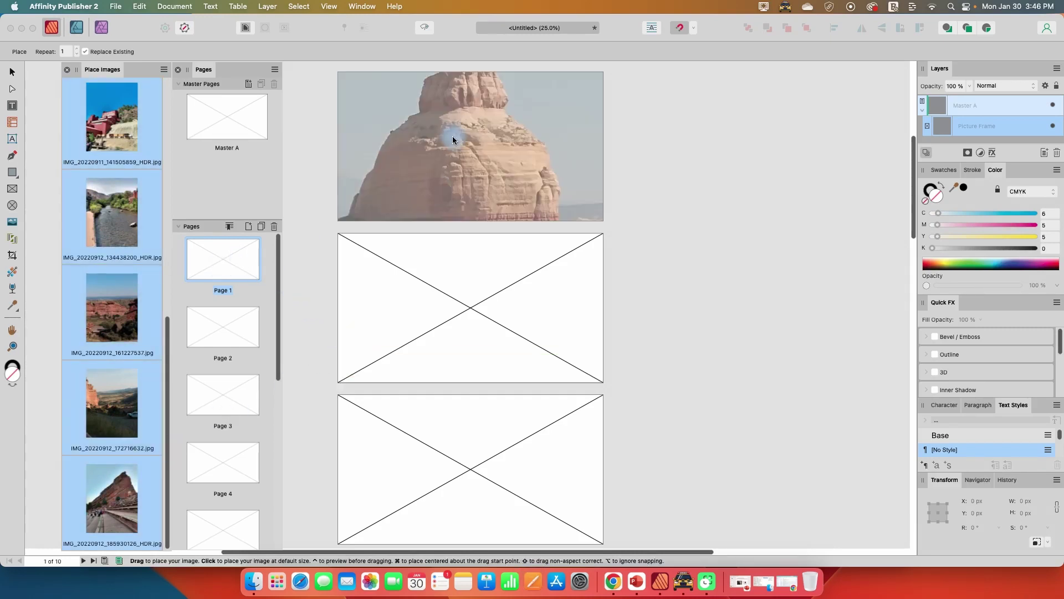
Step: Drop the remaining loaded photos into the other pages' picture frames
click(451, 135)
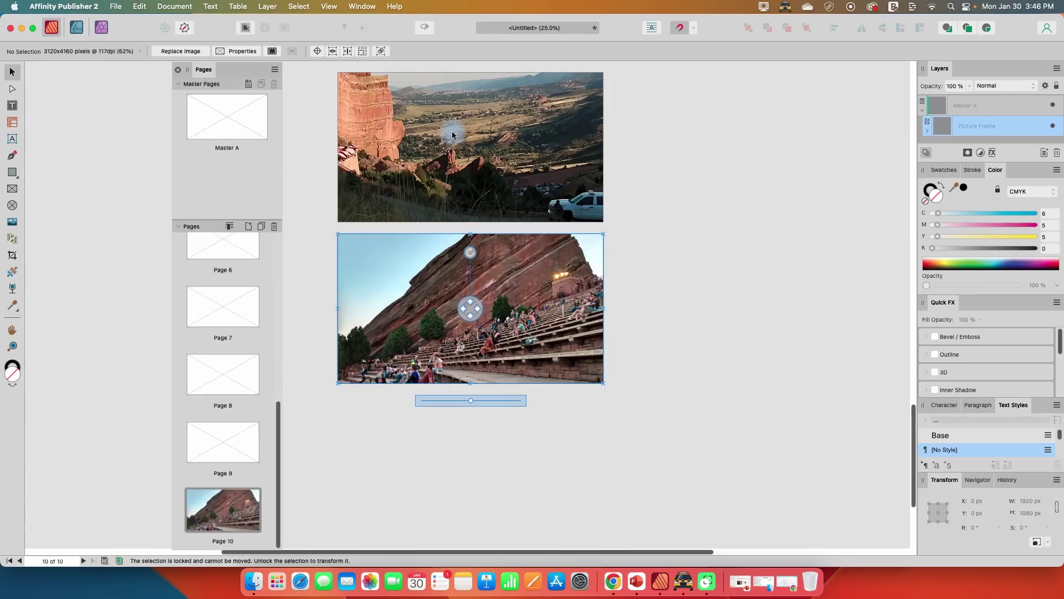
scroll(689, 339, up, 5)
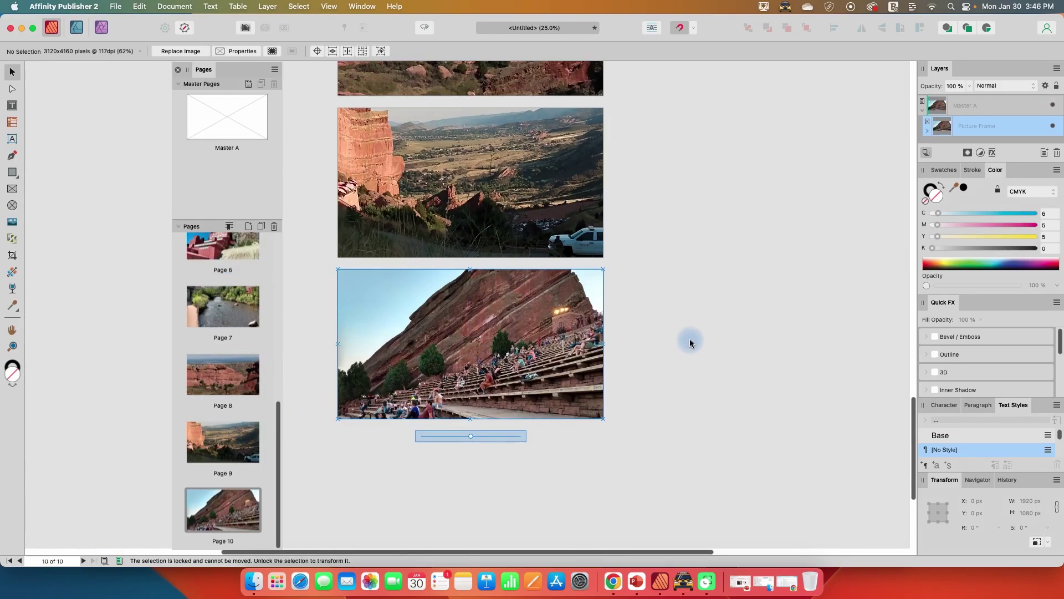
scroll(689, 338, up, 5)
scroll(689, 339, up, 5)
scroll(689, 339, up, 5)
scroll(688, 338, up, 5)
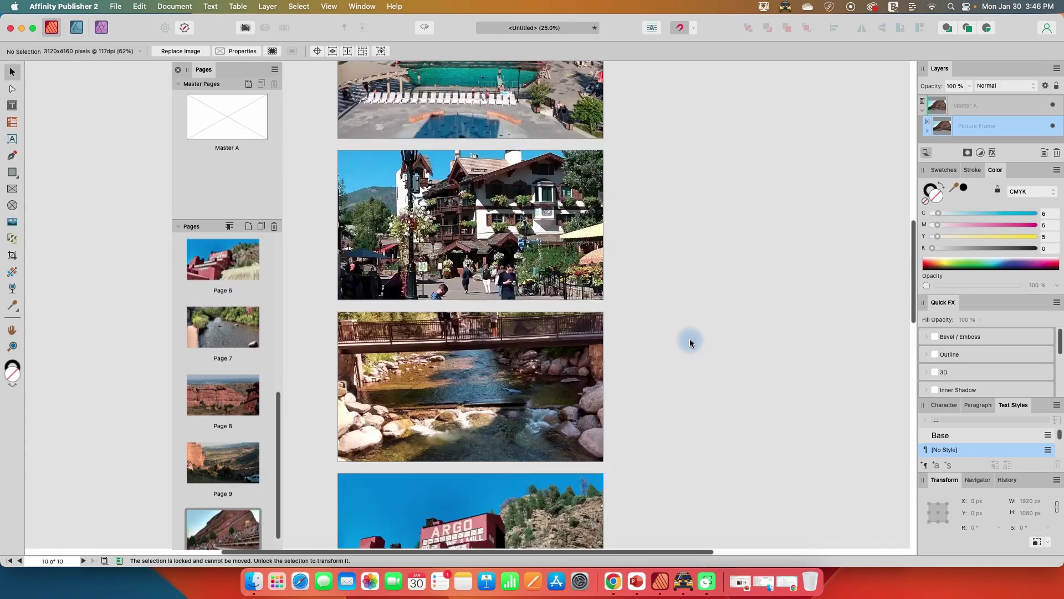
scroll(688, 338, up, 3)
scroll(689, 339, up, 5)
scroll(689, 339, up, 5)
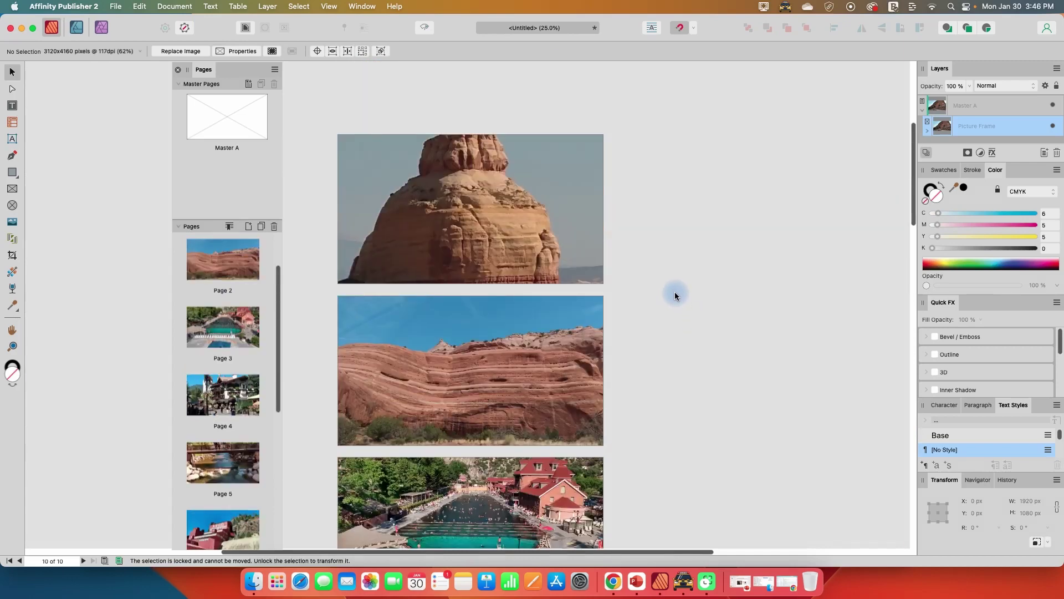
Step: Zoom in, then move and rescale Page 1's rock photo so the full peak shows
click(479, 215)
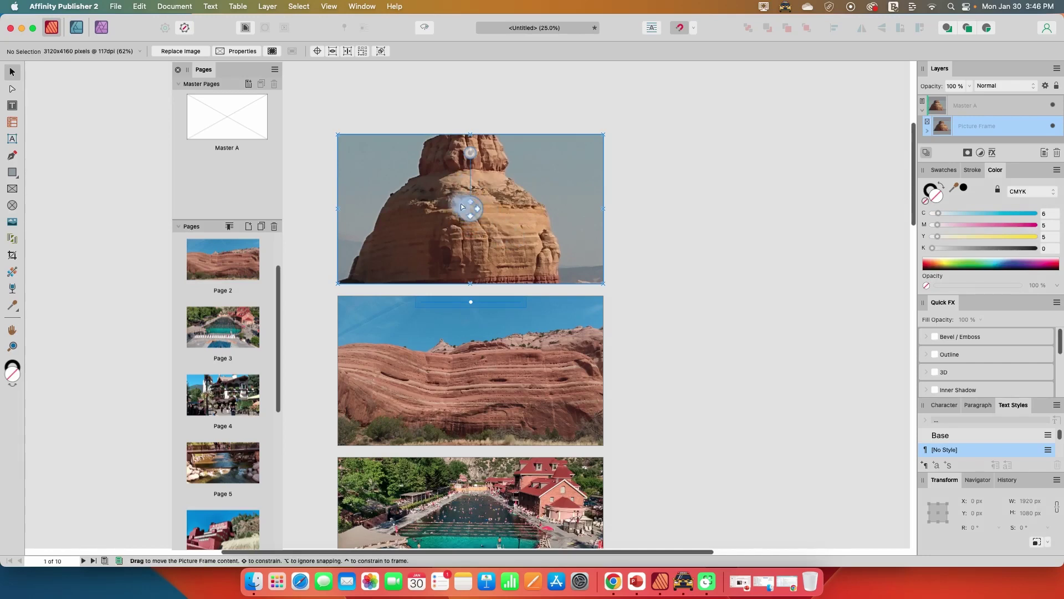
key(super+equal)
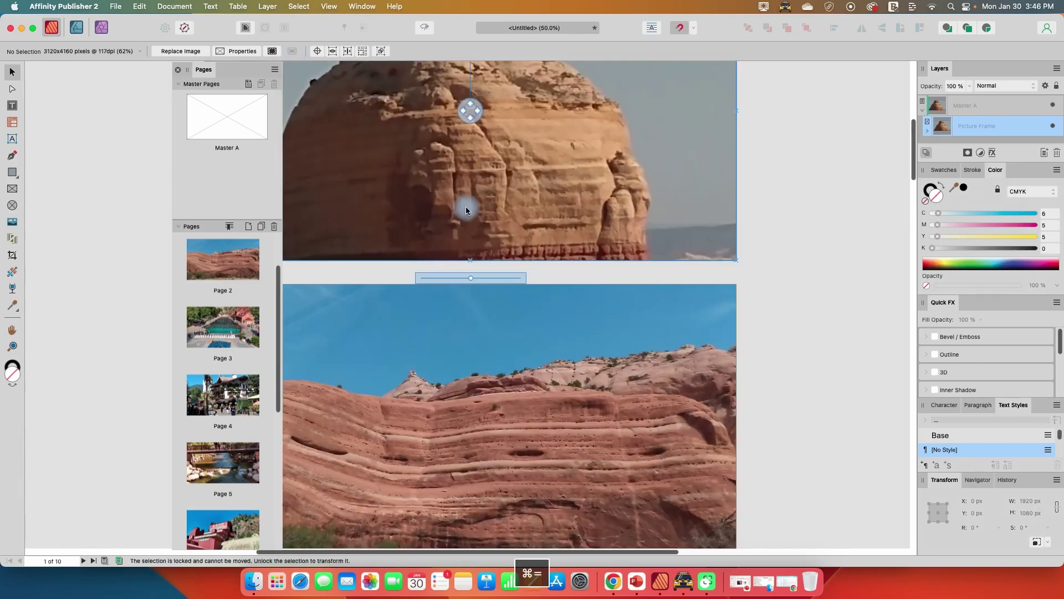
drag(237, 70, 117, 64)
scroll(467, 194, up, 3)
scroll(468, 195, up, 2)
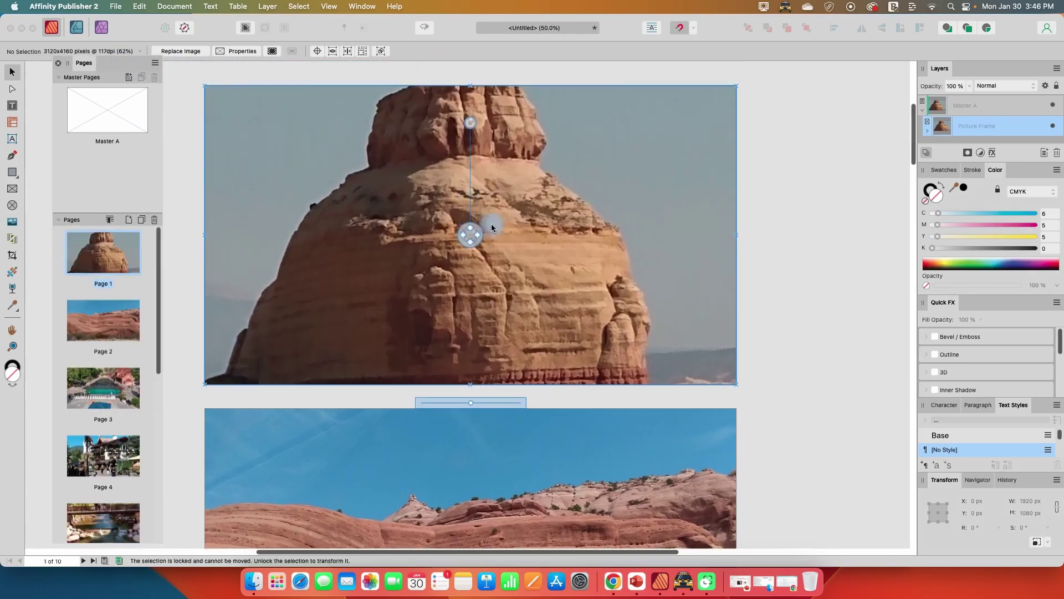
mouse_move(472, 239)
mouse_down()
mouse_move(503, 238)
mouse_move(473, 227)
mouse_move(472, 287)
mouse_up()
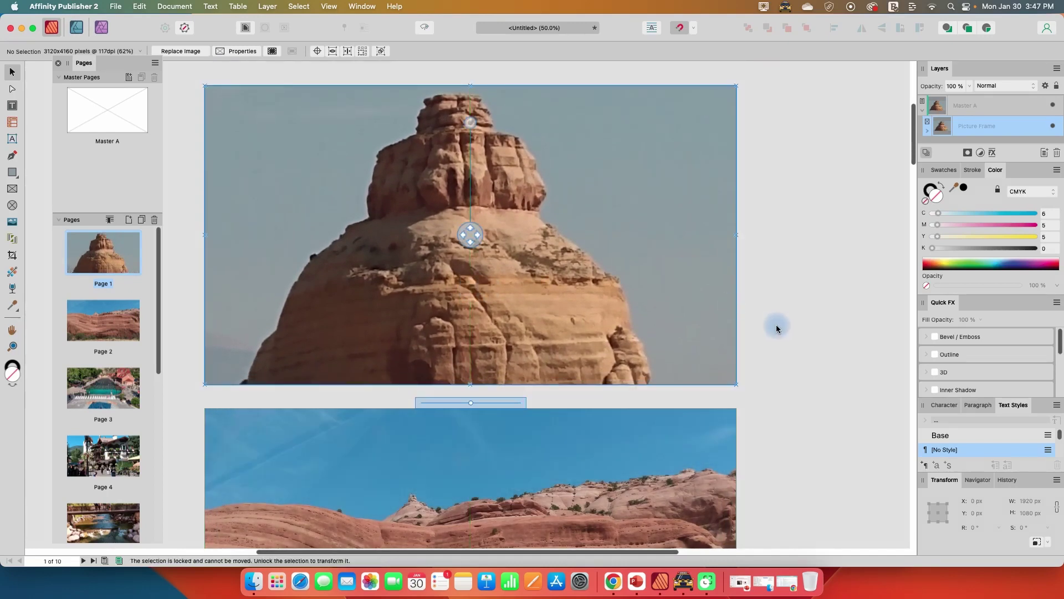
mouse_move(470, 402)
mouse_down()
mouse_move(487, 407)
mouse_move(470, 410)
mouse_up()
scroll(769, 297, down, 5)
scroll(769, 297, down, 3)
Step: Shift the canyon, pool, bridge and river photos within their frames on pages 2, 3, 5 and 7
click(472, 316)
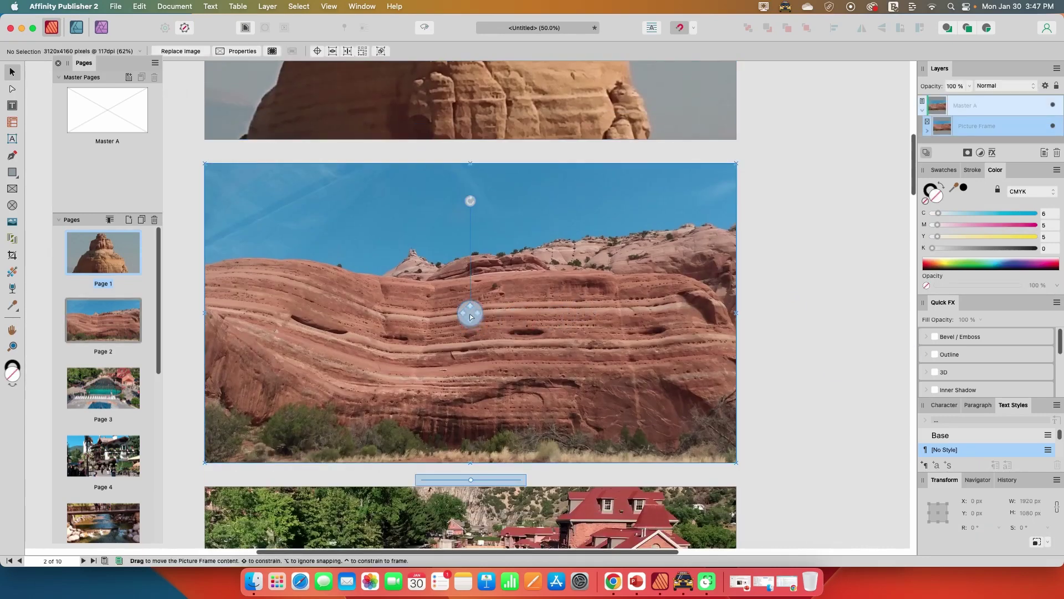
drag(472, 317, 471, 317)
scroll(786, 319, down, 3)
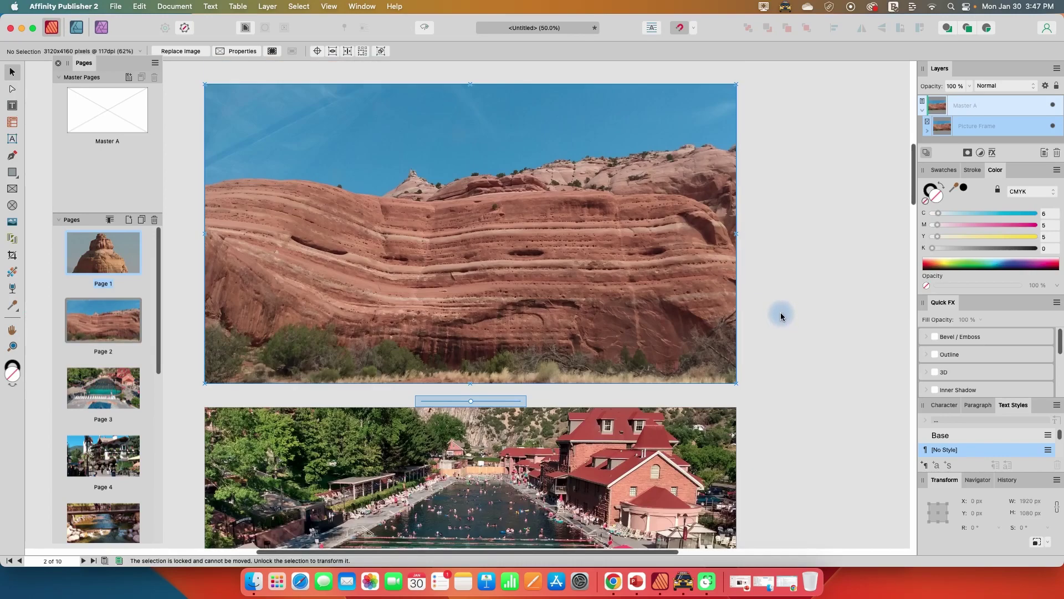
scroll(785, 319, down, 5)
scroll(785, 319, down, 3)
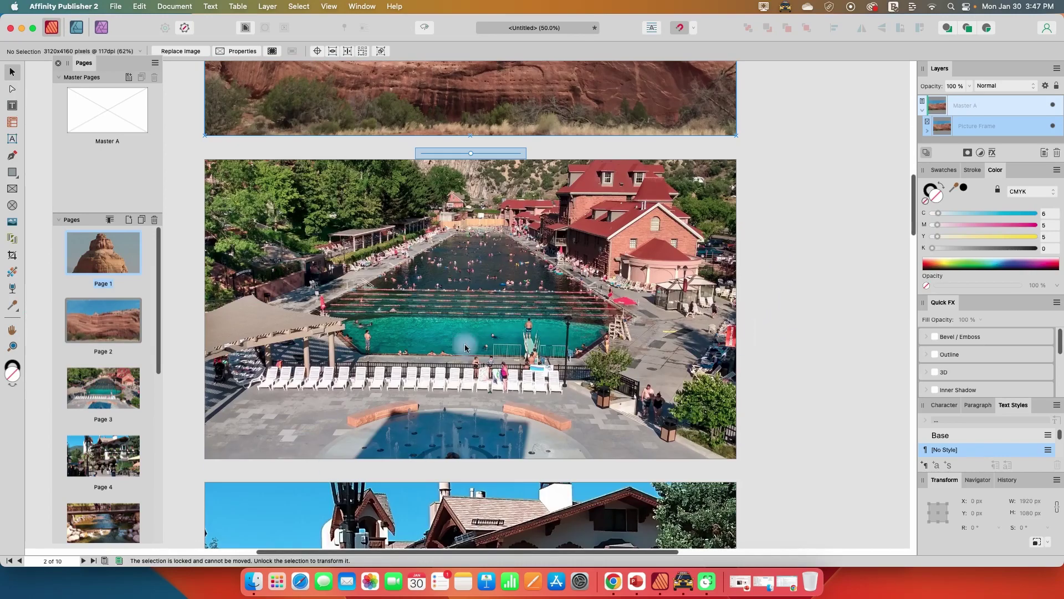
drag(474, 309, 471, 336)
click(856, 316)
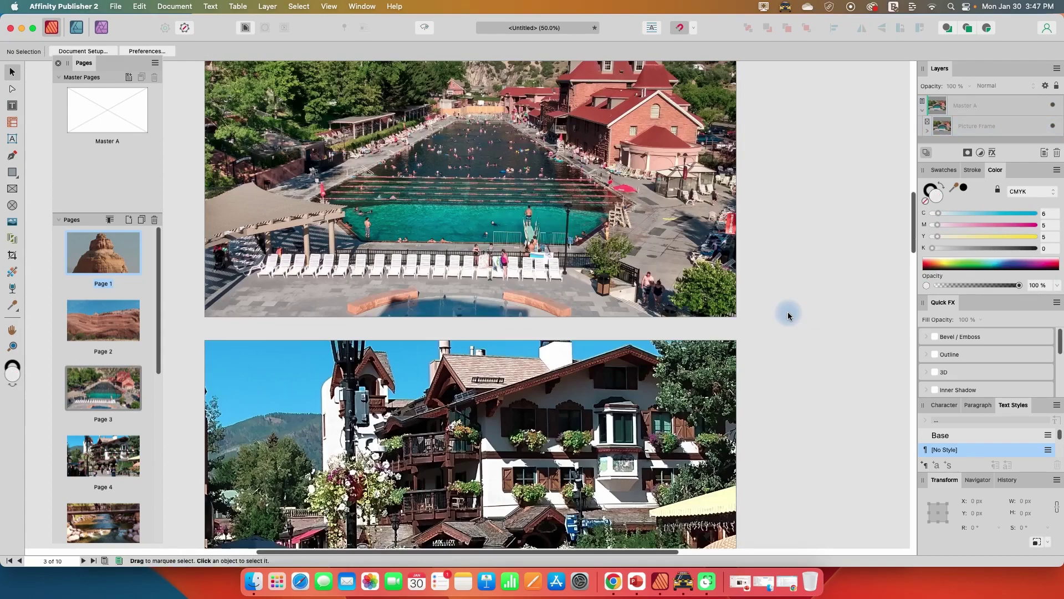
scroll(787, 314, down, 5)
scroll(788, 314, down, 4)
scroll(788, 311, down, 5)
scroll(787, 311, down, 2)
click(474, 322)
drag(476, 327, 473, 384)
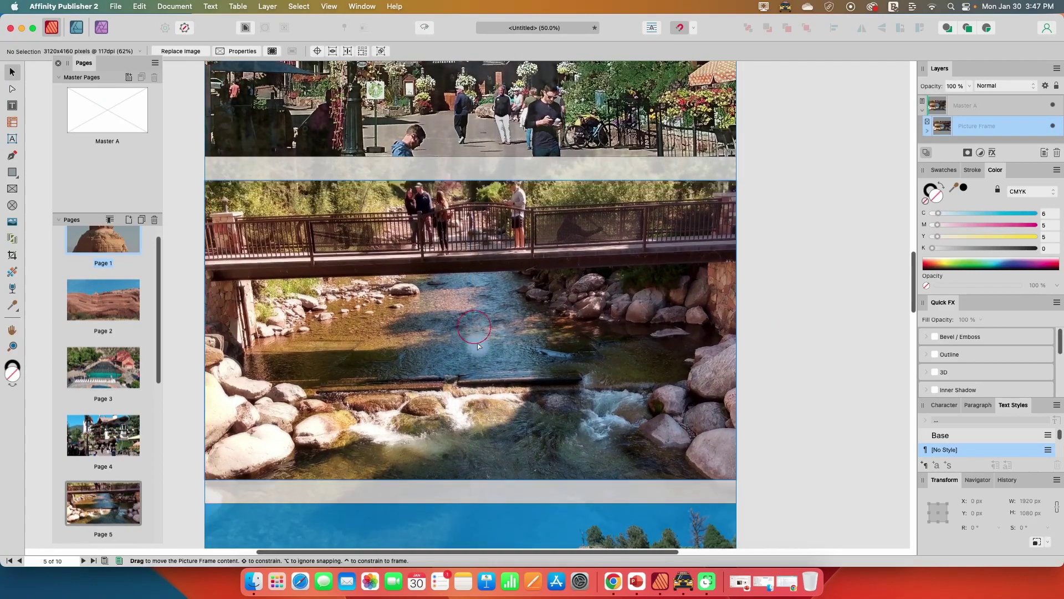
click(840, 319)
scroll(840, 320, down, 5)
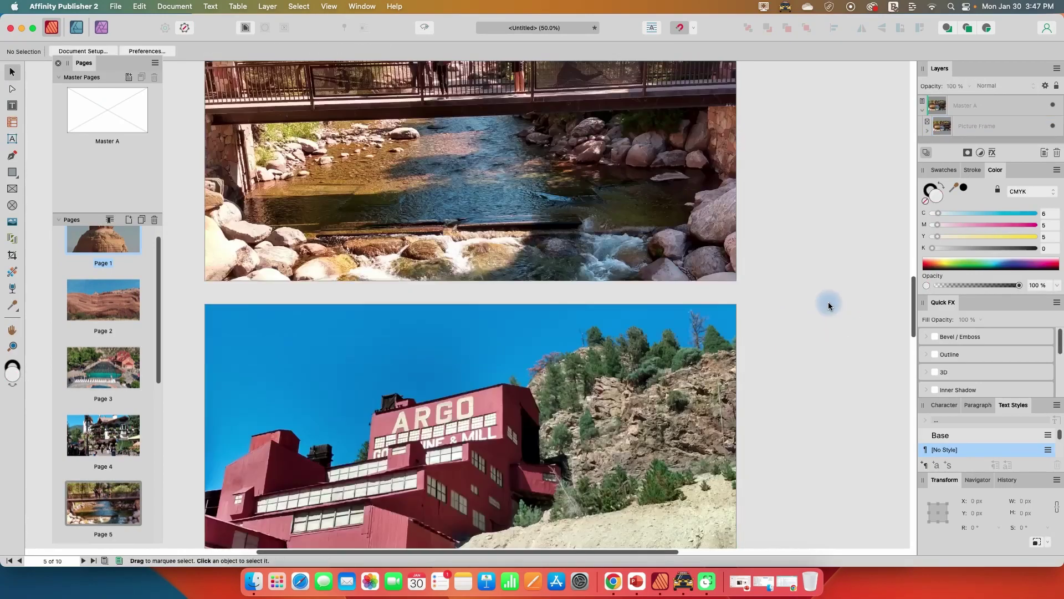
scroll(828, 302, down, 5)
scroll(823, 283, down, 2)
scroll(813, 287, down, 5)
scroll(813, 286, down, 2)
scroll(814, 288, up, 2)
click(599, 353)
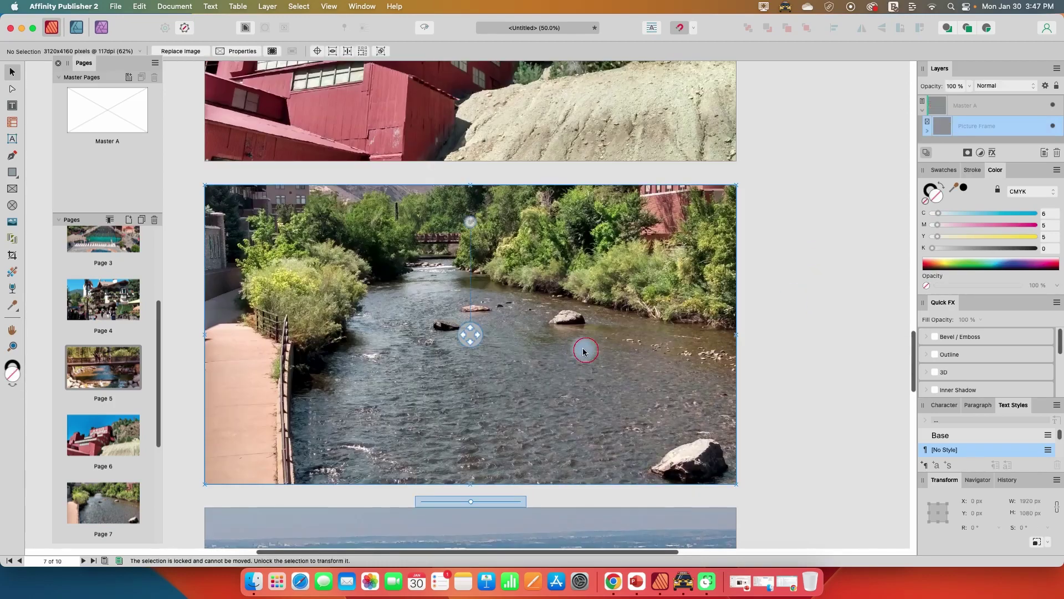
click(496, 333)
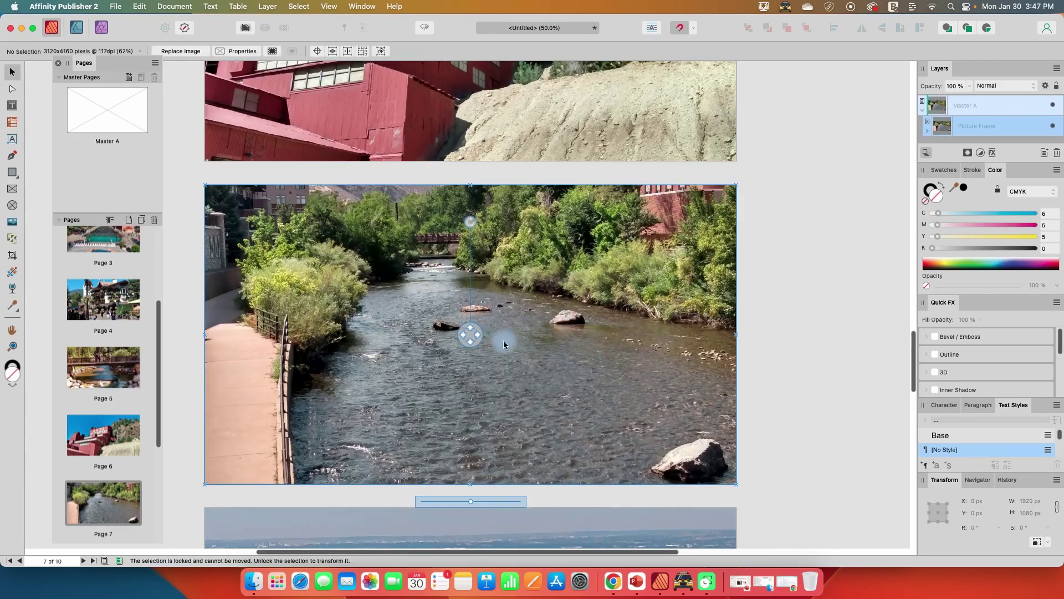
drag(470, 335, 468, 356)
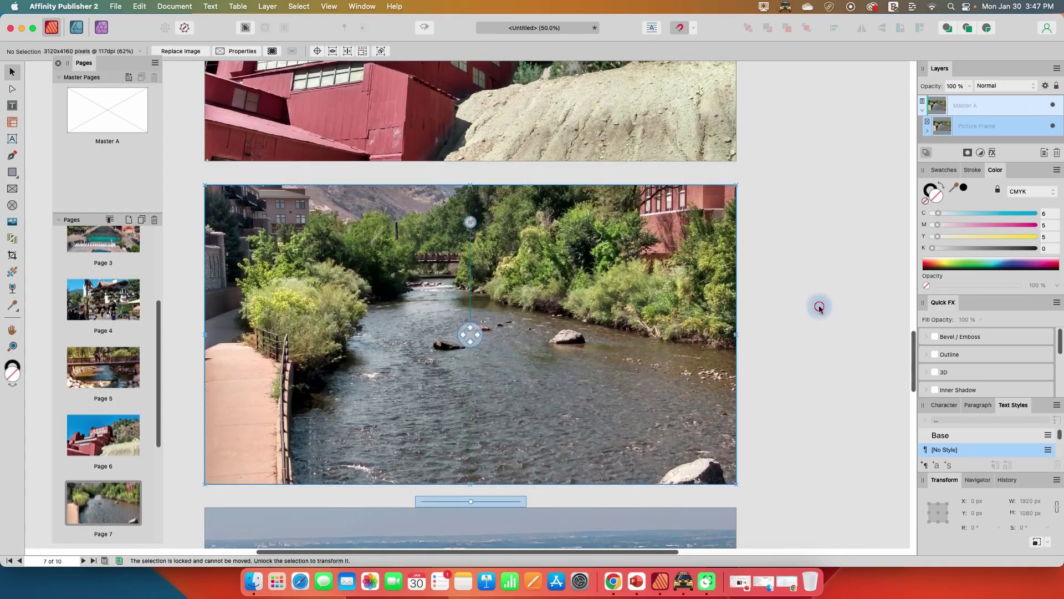
click(819, 306)
scroll(784, 266, down, 5)
scroll(784, 256, down, 5)
scroll(784, 256, down, 4)
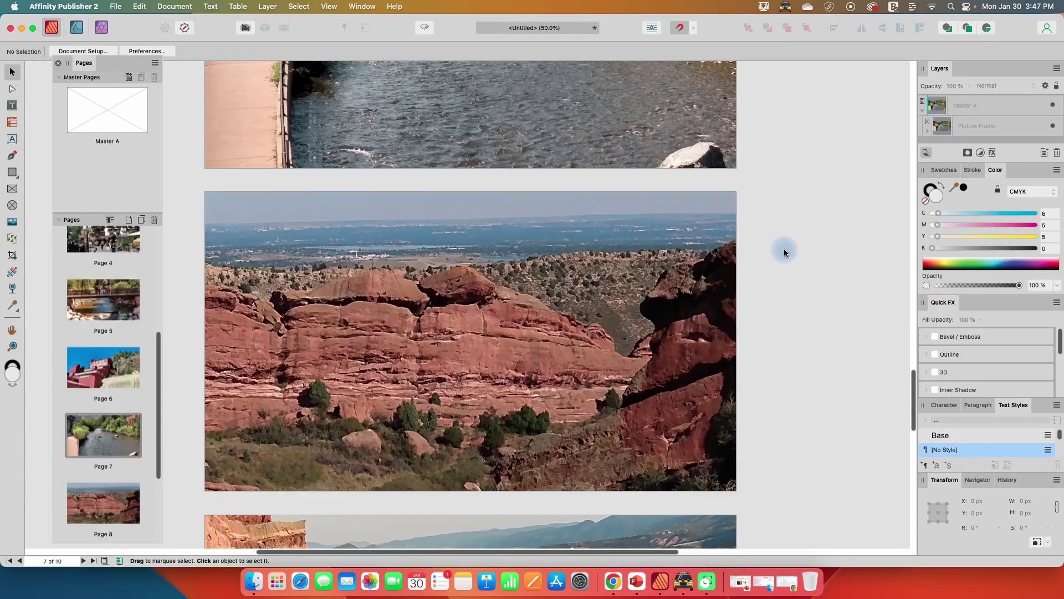
scroll(783, 256, down, 5)
scroll(784, 256, down, 2)
scroll(796, 262, down, 5)
scroll(795, 262, down, 5)
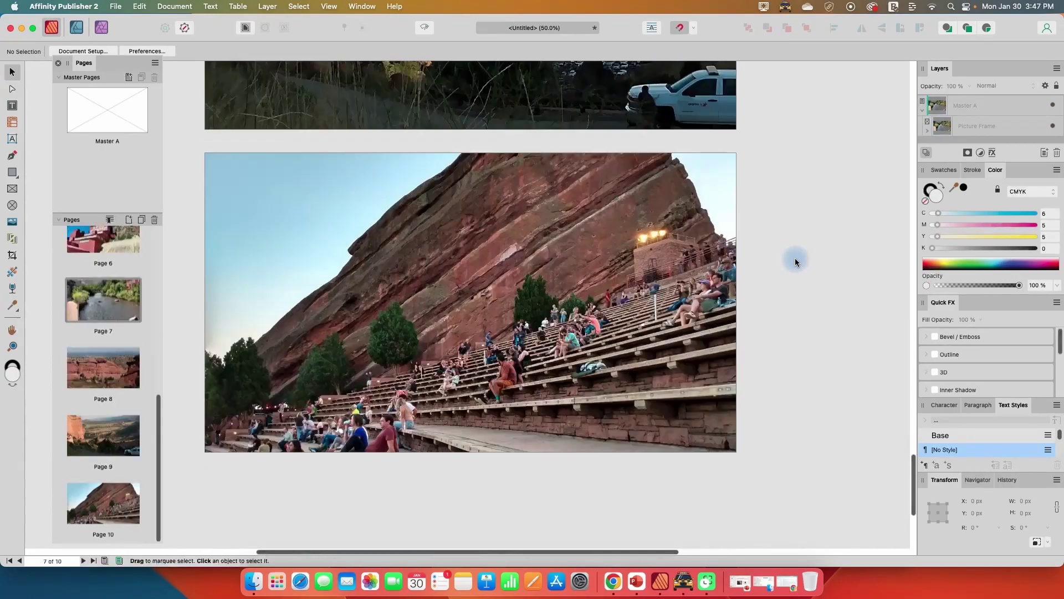
scroll(796, 262, down, 5)
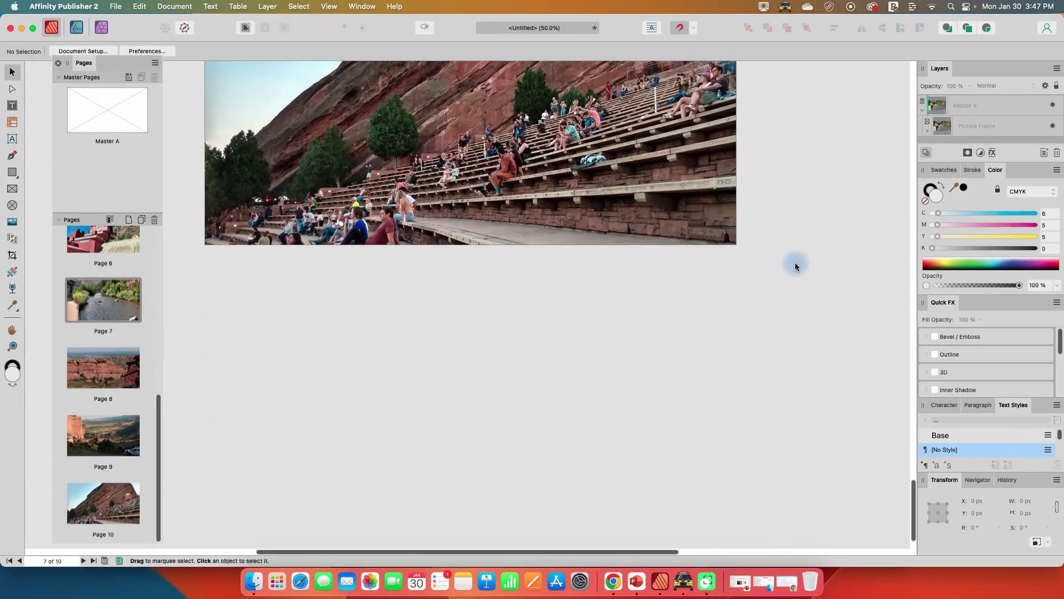
Step: Open the Export dialog showing JPEG at 1920 × 1080 px for all pages
click(115, 6)
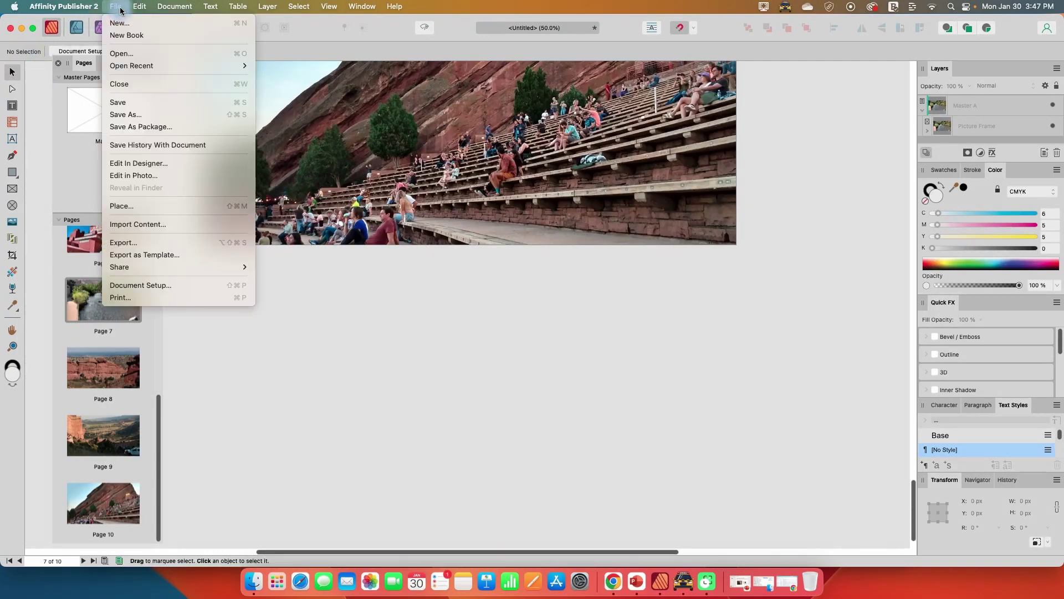
click(121, 242)
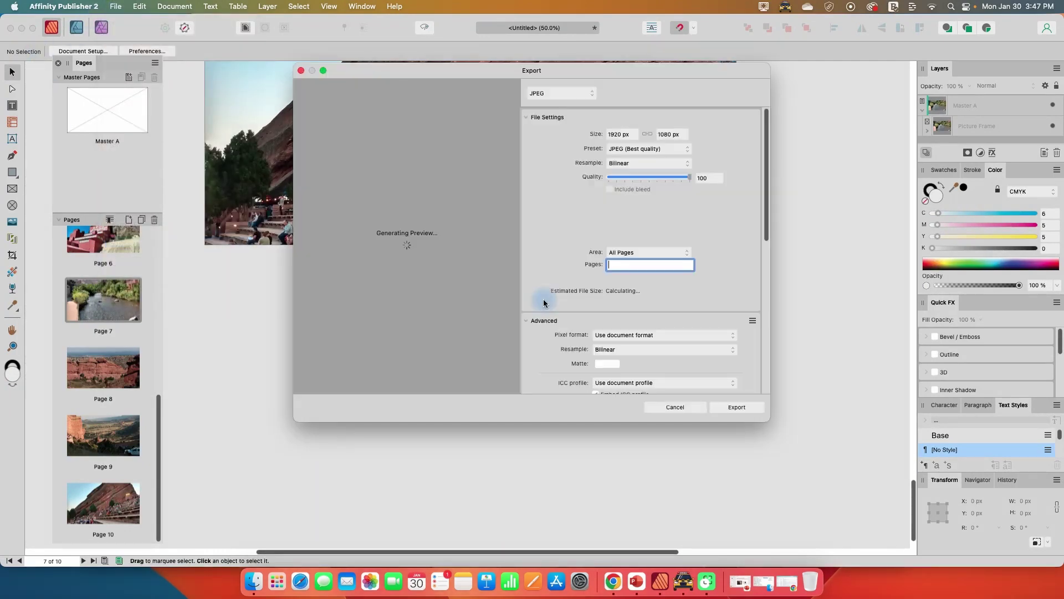